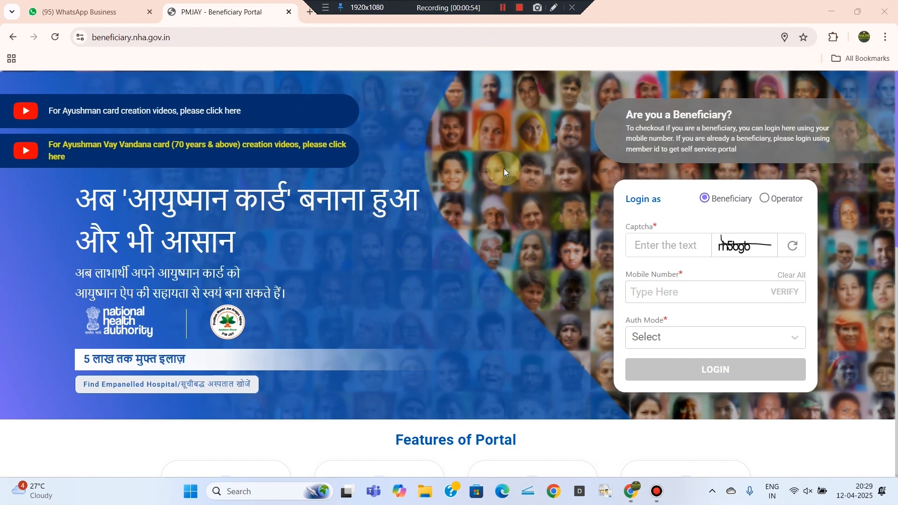
Search Google for beneficiary.nha.gov.in in a new browser tab.
left_click(310, 12)
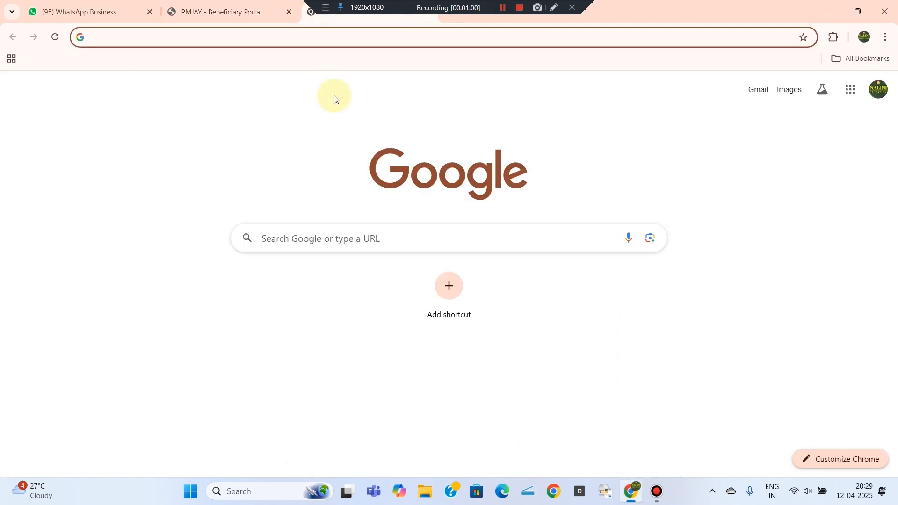
type("beneficiary.nha.gov.in")
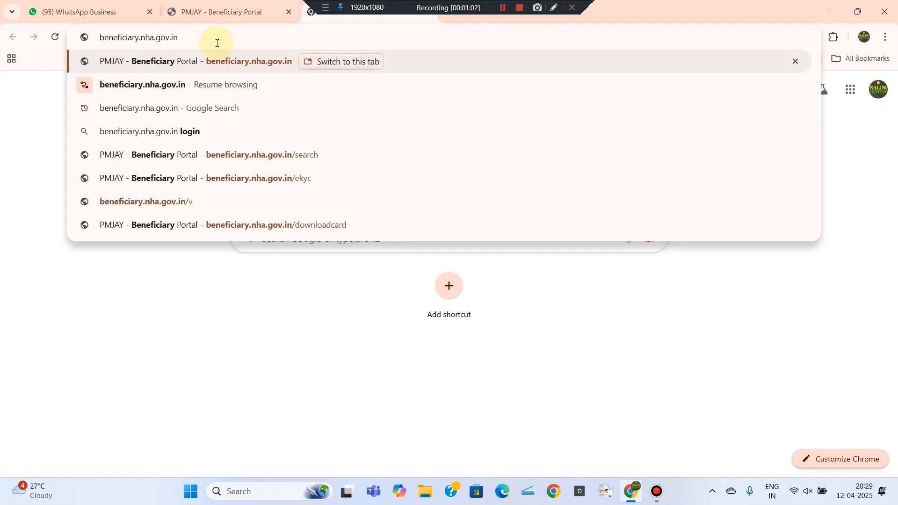
left_click(184, 113)
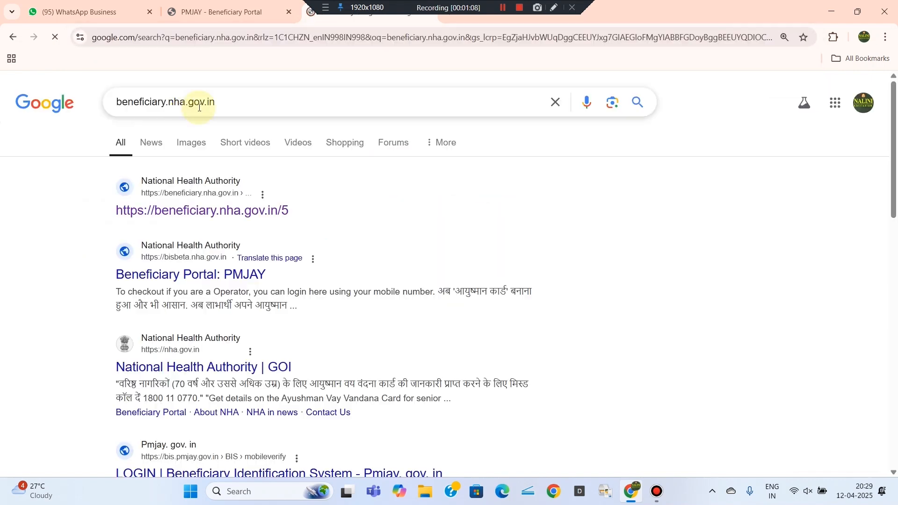
Outline the first National Health Authority search result in red with the screen annotation tool and open that result.
left_click(554, 8)
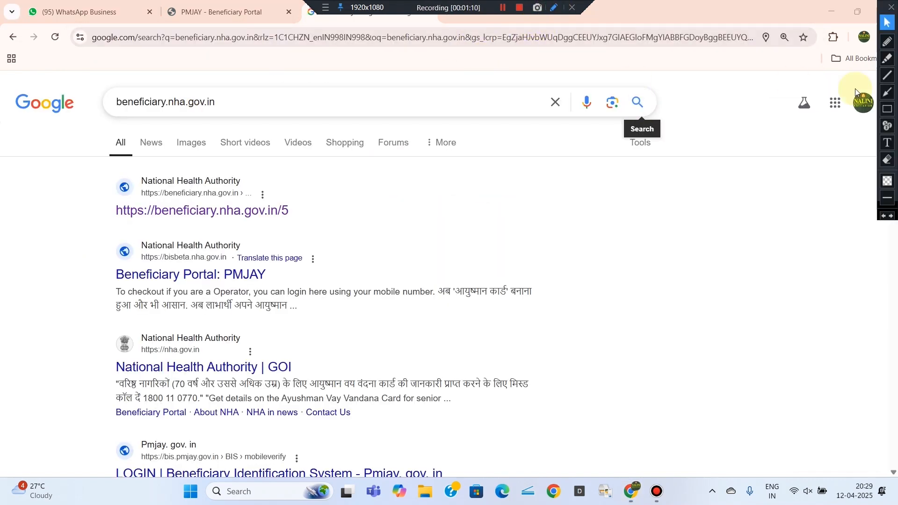
left_click_drag(92, 167, 369, 230)
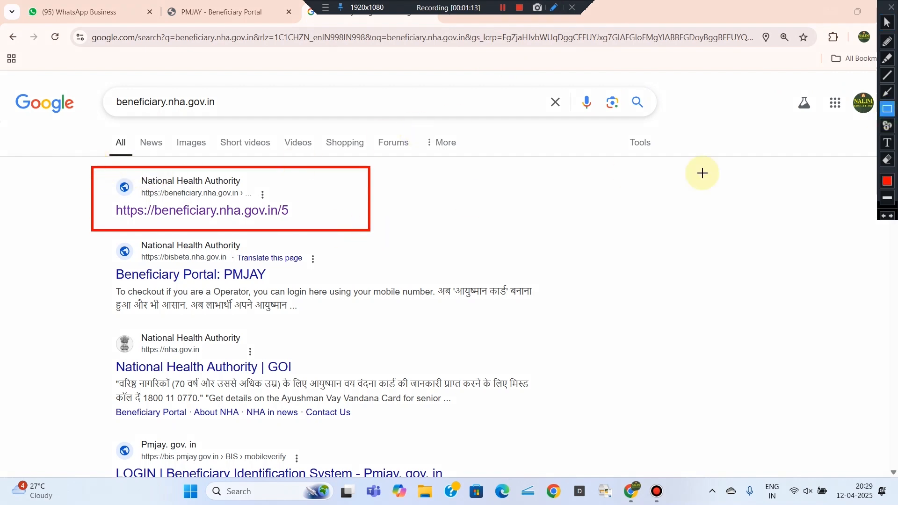
left_click(887, 22)
left_click(209, 210)
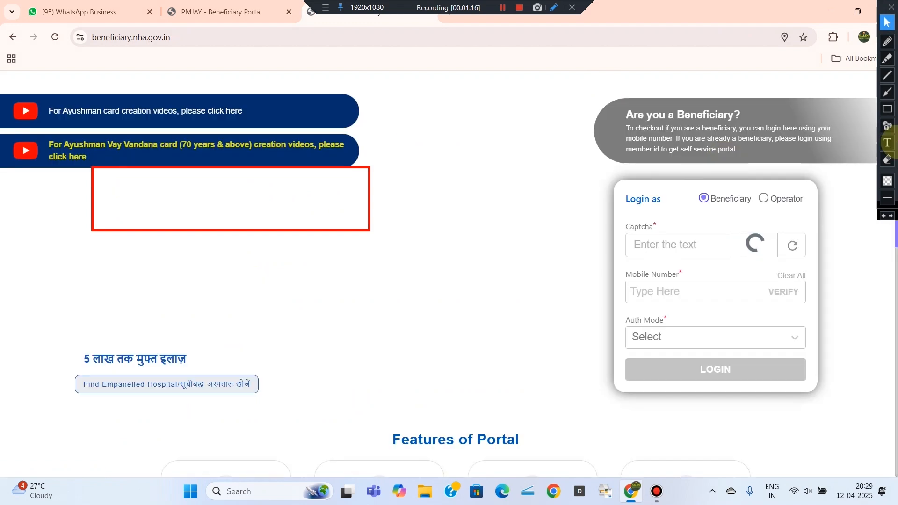
Erase the leftover annotation, then outline the Operator login option in red and select it.
left_click(889, 159)
mouse_move(68, 148)
left_mouse_down()
mouse_move(459, 292)
mouse_move(486, 316)
left_mouse_up()
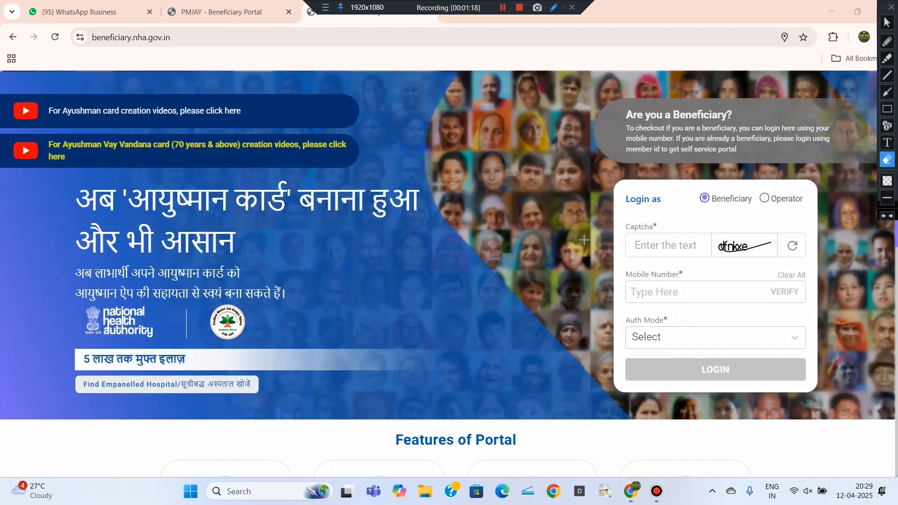
left_click(888, 112)
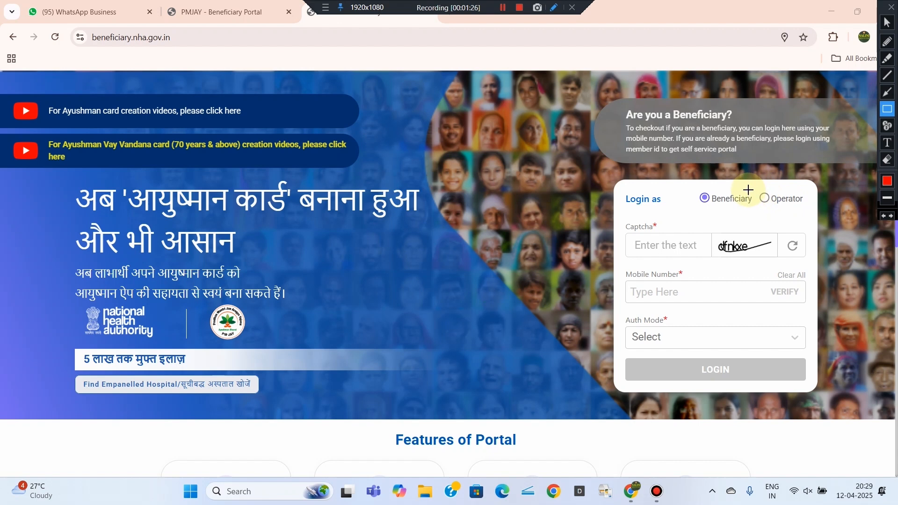
left_click_drag(754, 188, 807, 210)
left_click(888, 22)
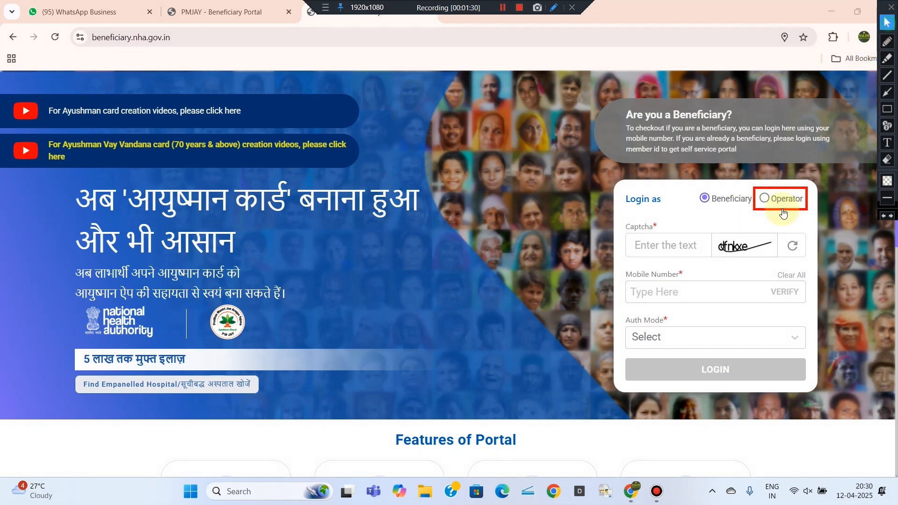
left_click(765, 198)
Outline the captcha image, its entry field and its refresh control in red, and enter the displayed captcha text.
left_click(888, 109)
left_click_drag(713, 227, 768, 260)
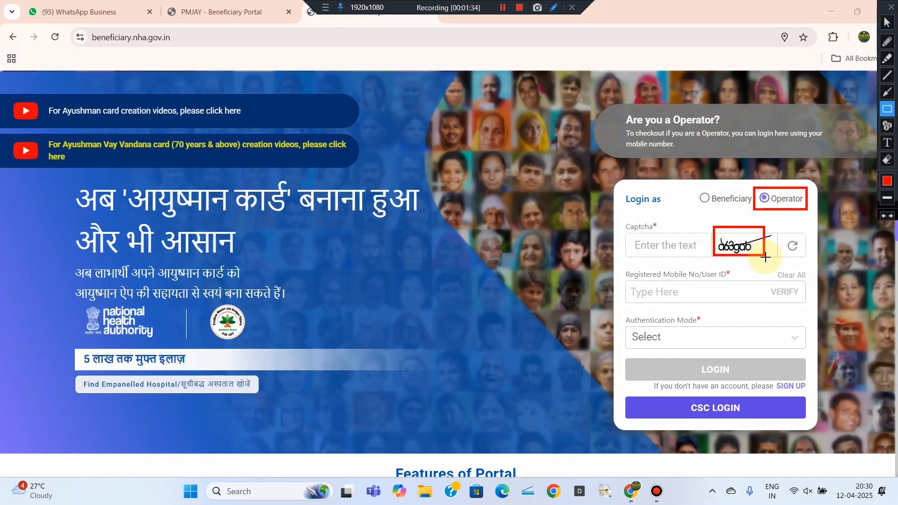
left_click_drag(624, 232, 706, 259)
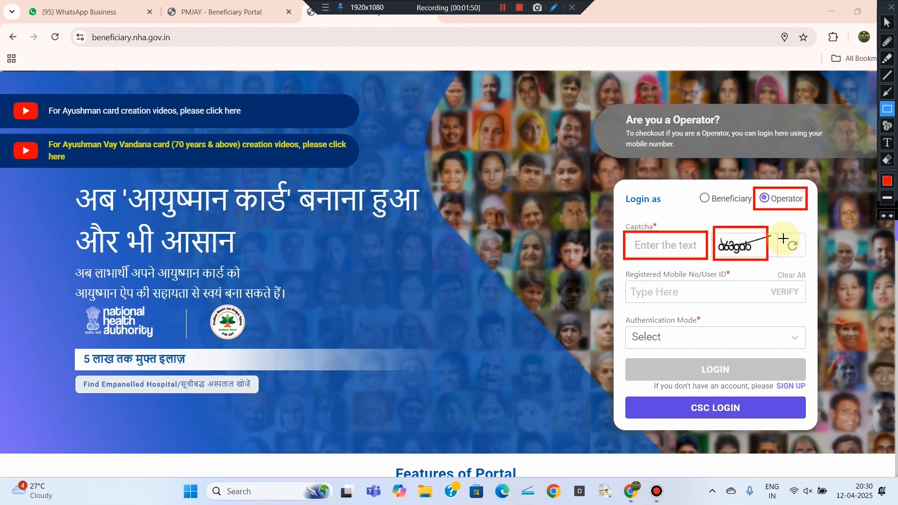
left_click_drag(781, 236, 804, 259)
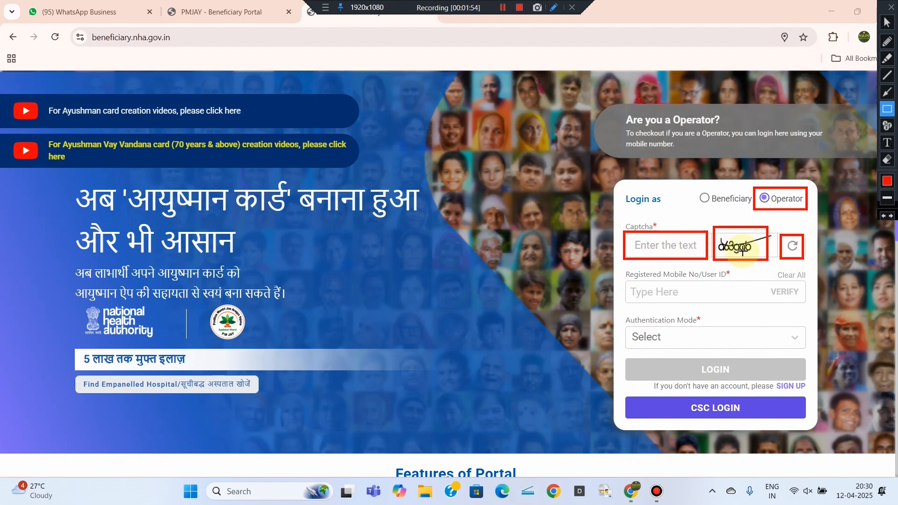
type("a63gab")
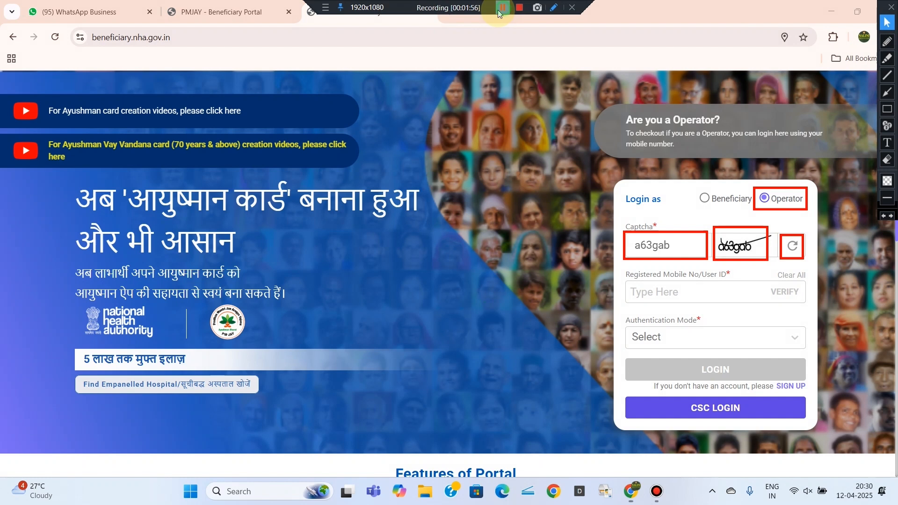
Outline the Registered Mobile No/User ID field and its VERIFY option in red, then pause and resume the screen recording.
left_click(887, 109)
mouse_move(618, 266)
left_mouse_down()
mouse_move(762, 307)
mouse_move(814, 309)
left_mouse_up()
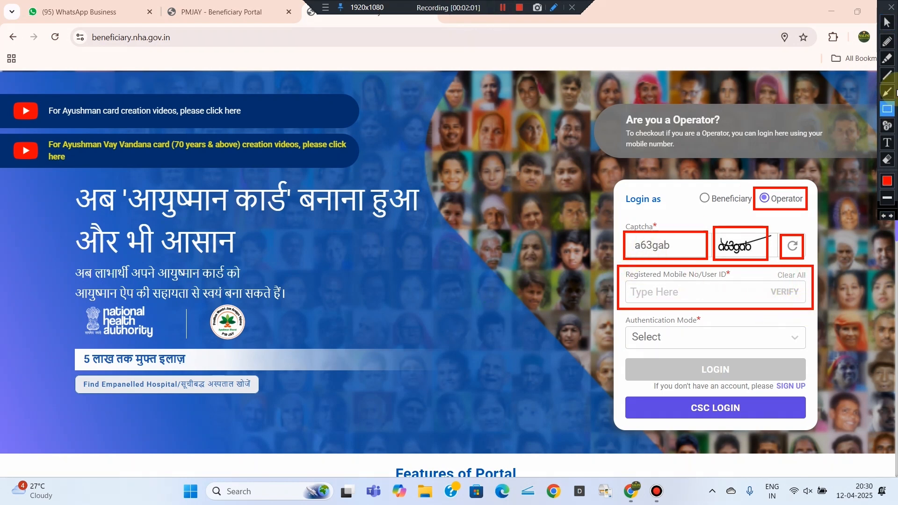
left_click(888, 41)
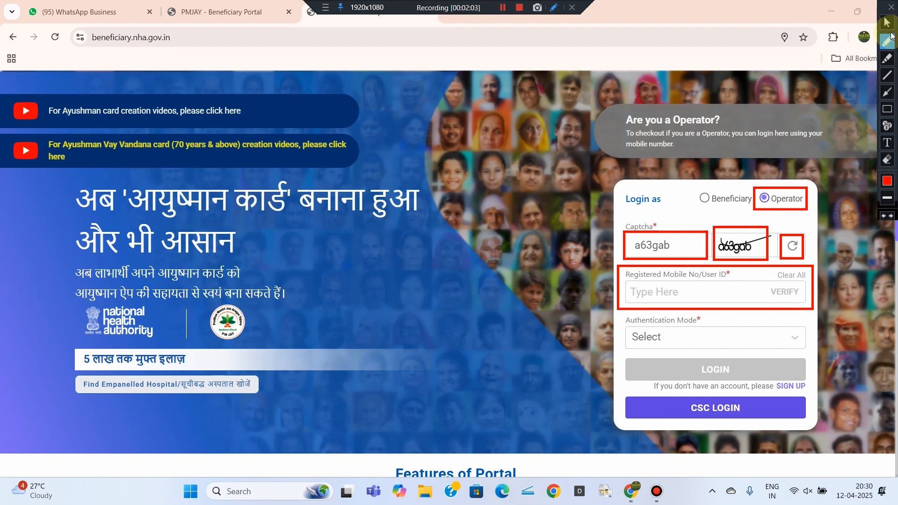
left_click(888, 24)
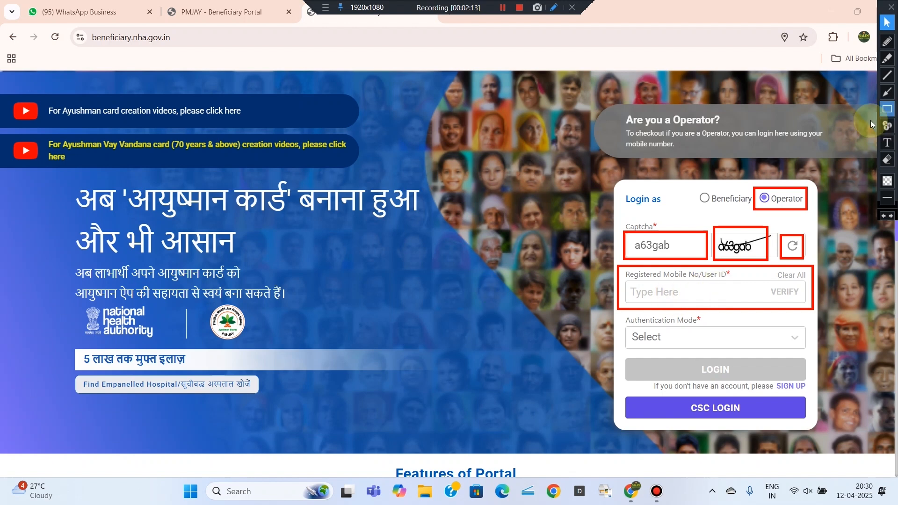
left_click(887, 109)
left_click_drag(770, 277, 806, 299)
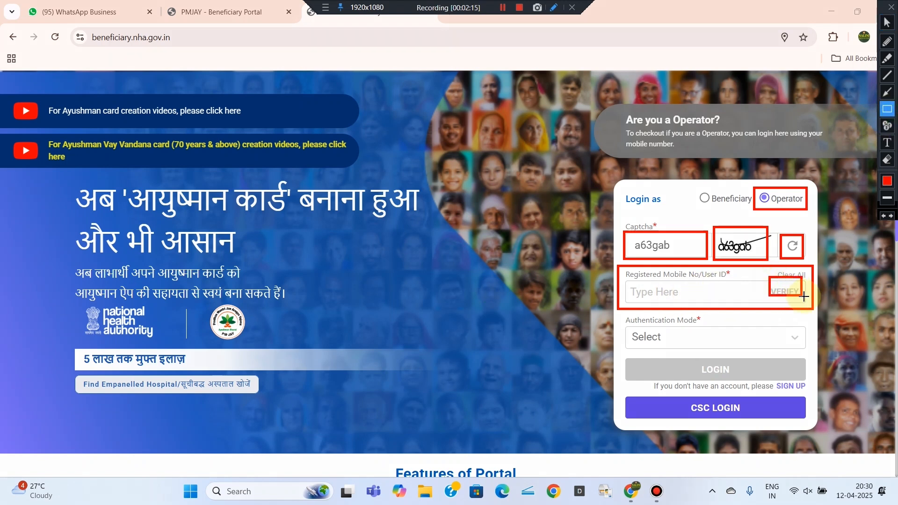
left_click(885, 23)
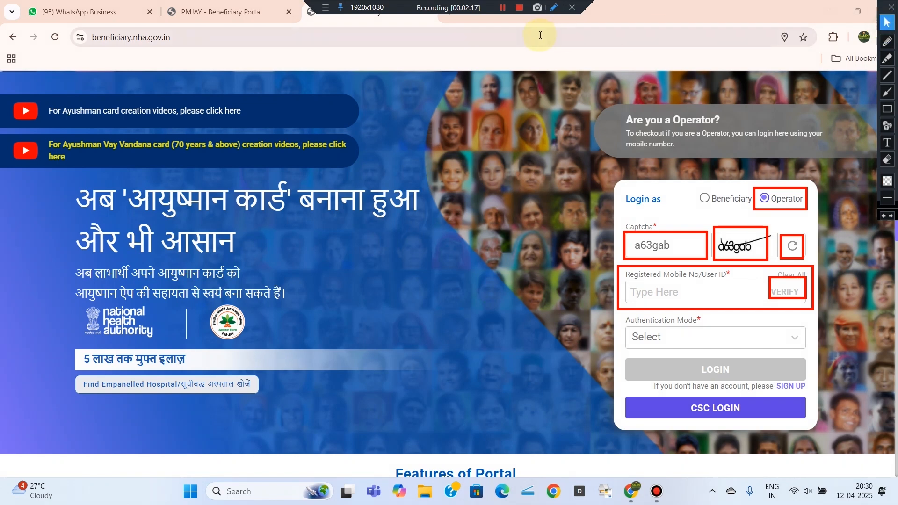
left_click(504, 8)
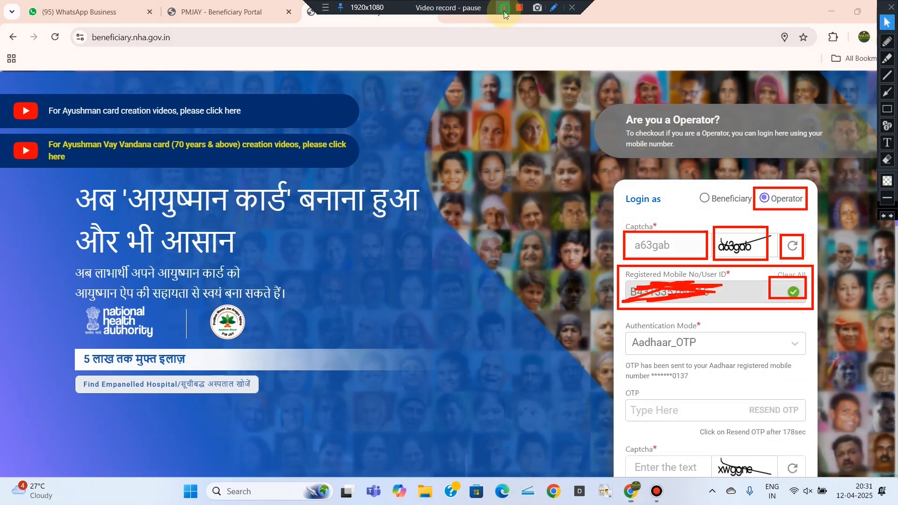
left_click(505, 10)
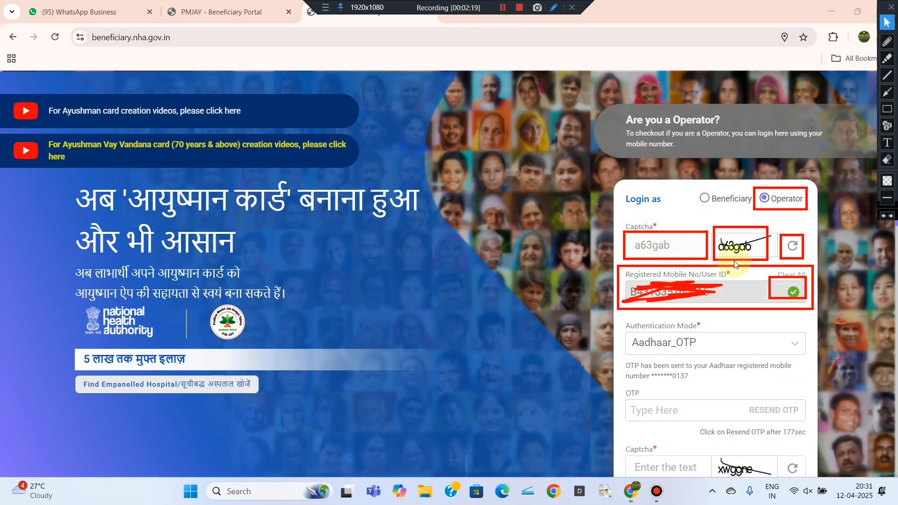
Outline the Authentication Mode, OTP notice, OTP field, second captcha image and its entry field in red, then pause the recording.
left_click(889, 111)
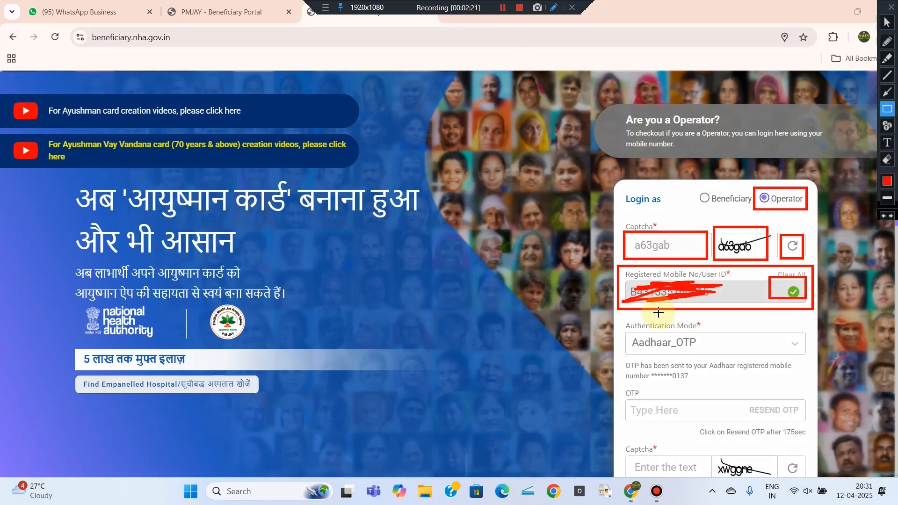
left_click_drag(618, 318, 811, 358)
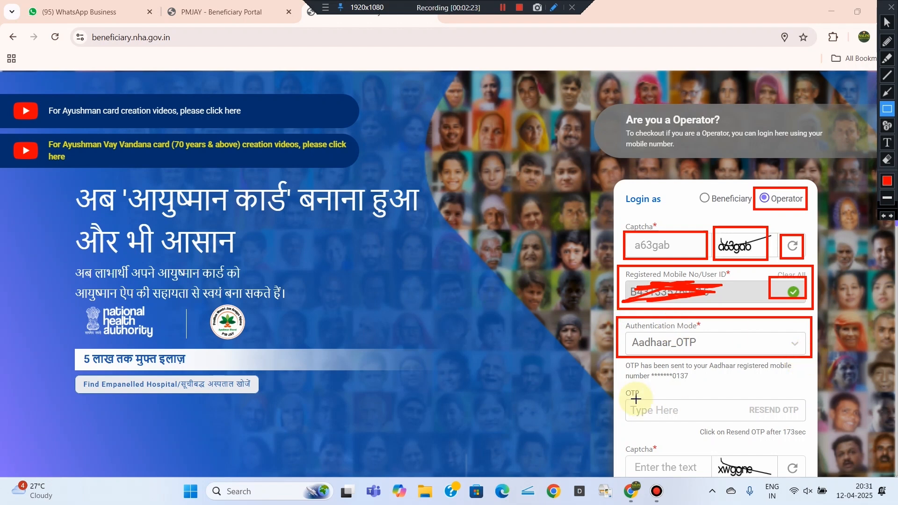
mouse_move(618, 359)
left_mouse_down()
mouse_move(781, 393)
mouse_move(814, 390)
mouse_move(803, 382)
left_mouse_up()
mouse_move(619, 387)
left_mouse_down()
mouse_move(686, 420)
mouse_move(763, 437)
mouse_move(814, 427)
left_mouse_up()
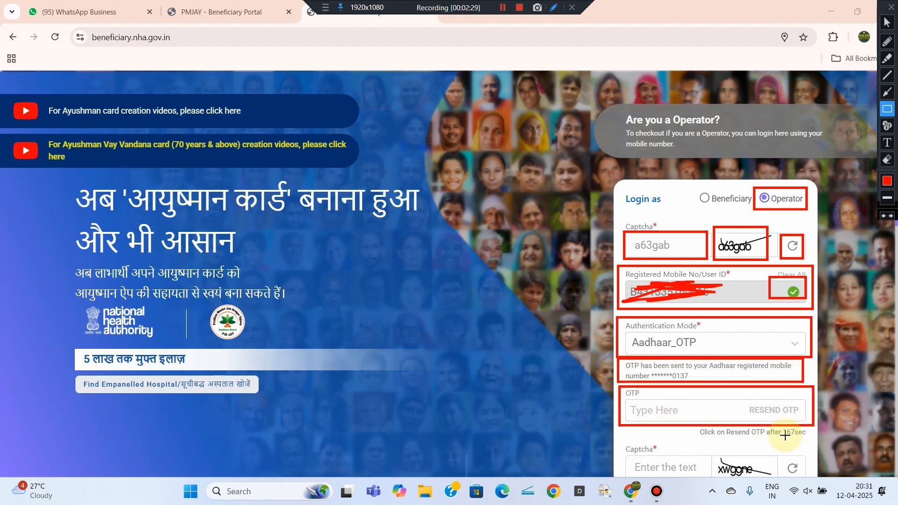
mouse_move(710, 457)
left_mouse_down()
mouse_move(774, 487)
mouse_move(774, 478)
left_mouse_up()
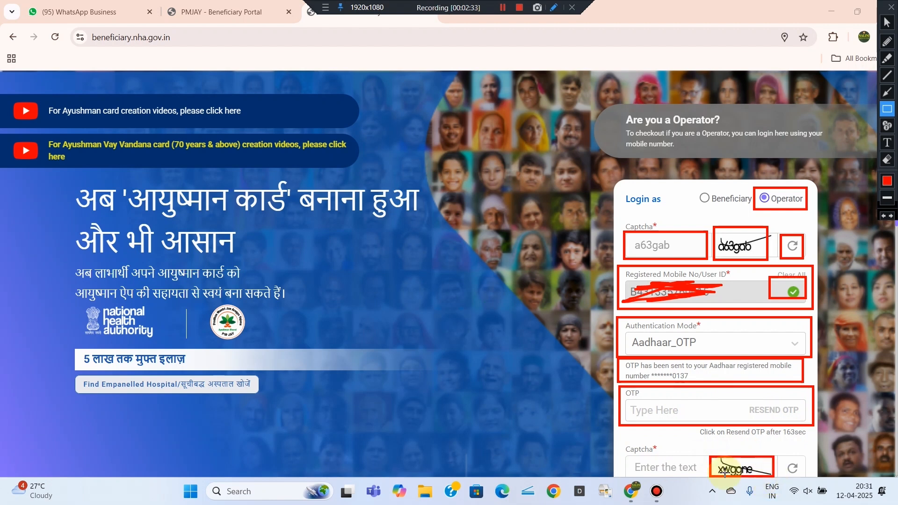
left_click_drag(624, 457, 705, 477)
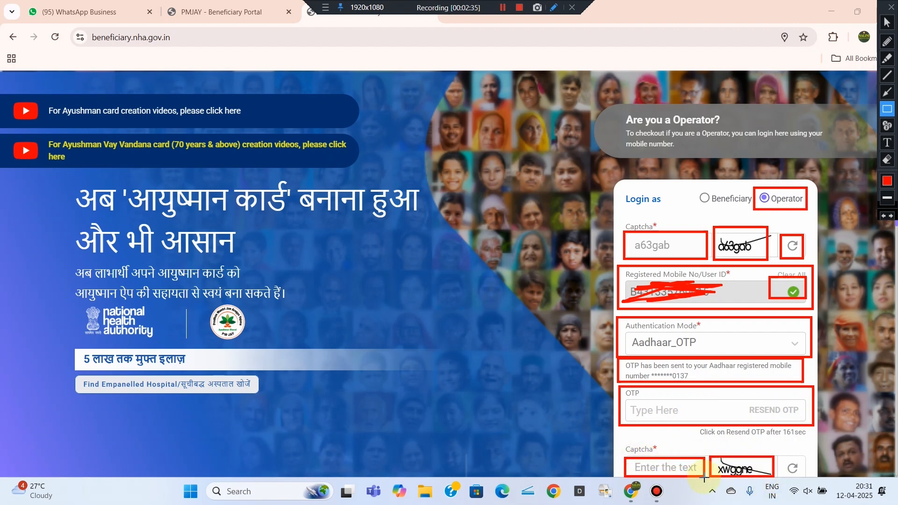
left_click(887, 24)
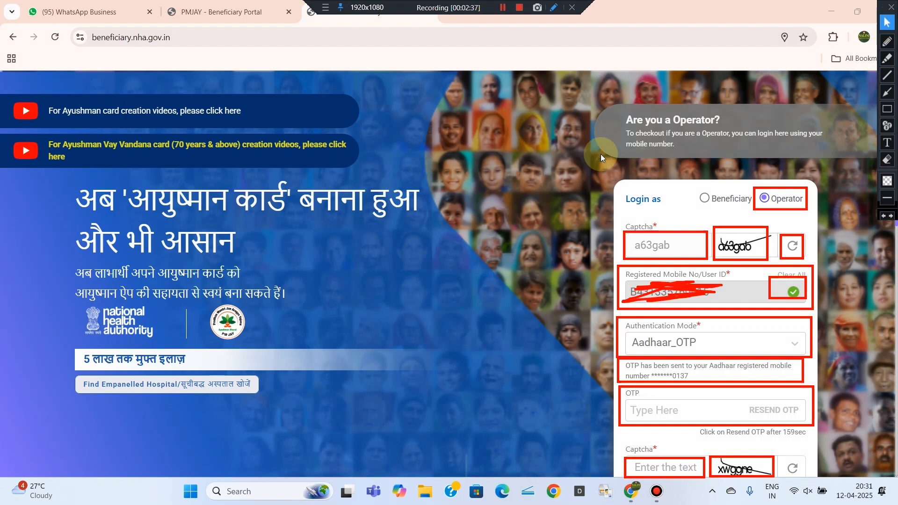
left_click(503, 8)
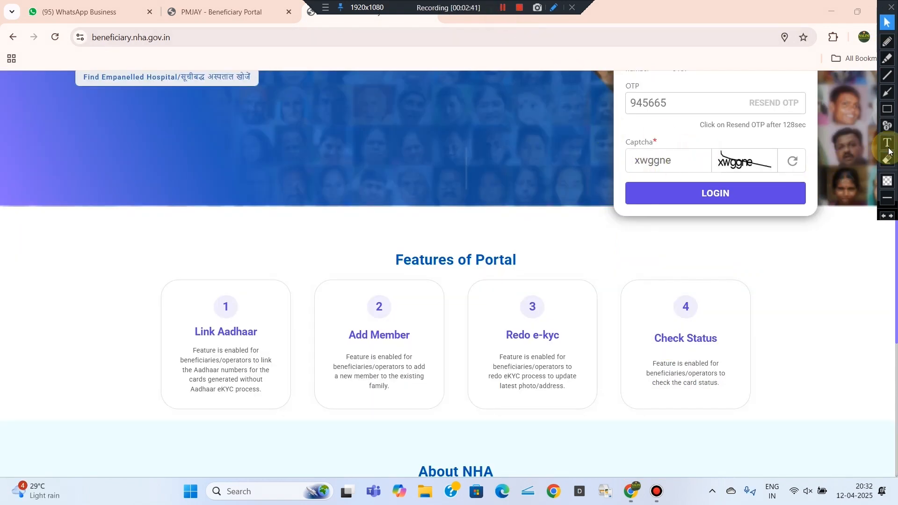
Outline the LOGIN option below the completed form in red and pause the screen recording.
left_click(888, 110)
mouse_move(615, 178)
left_mouse_down()
mouse_move(823, 277)
mouse_move(815, 211)
left_mouse_up()
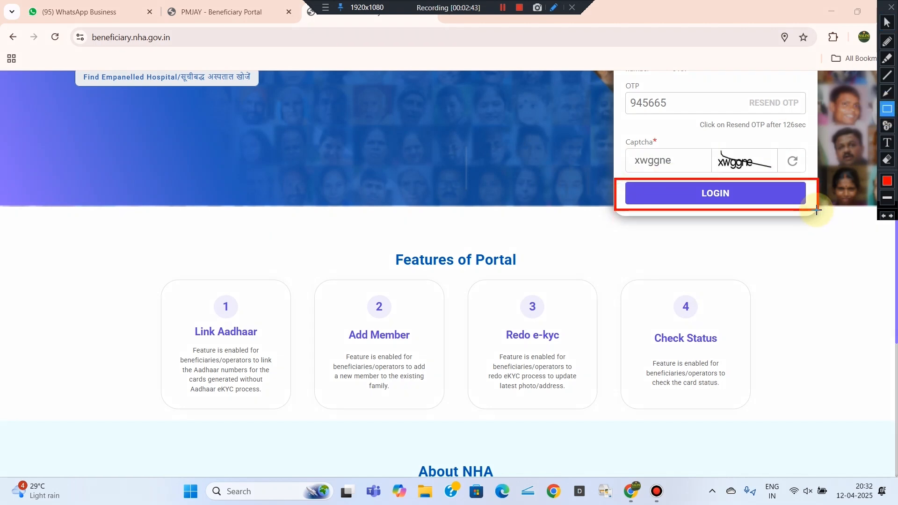
left_click(887, 22)
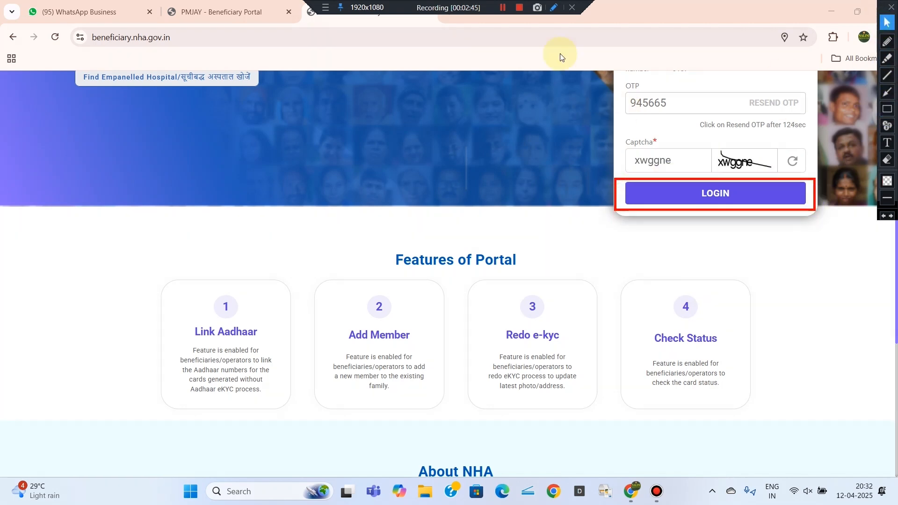
left_click(500, 11)
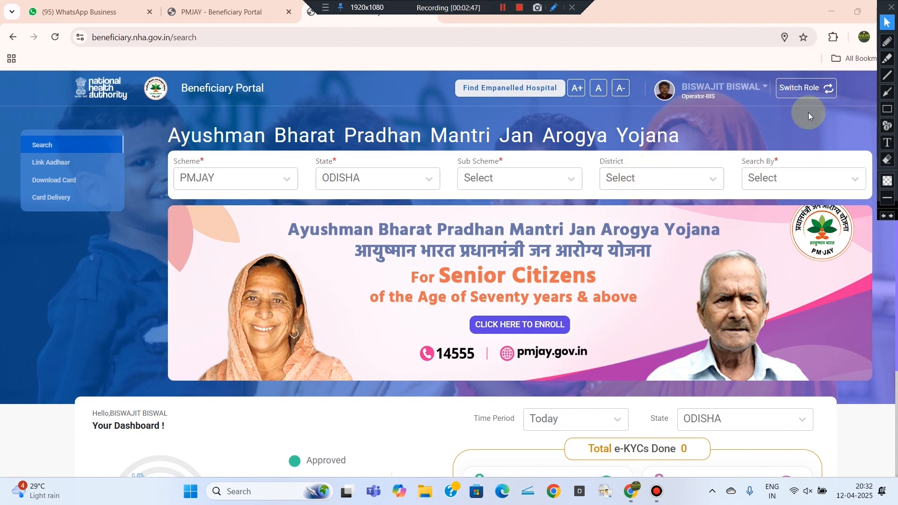
Outline CLICK HERE TO ENROLL on the senior citizens banner in red and draw a freehand arrow pointing to it.
left_click(887, 109)
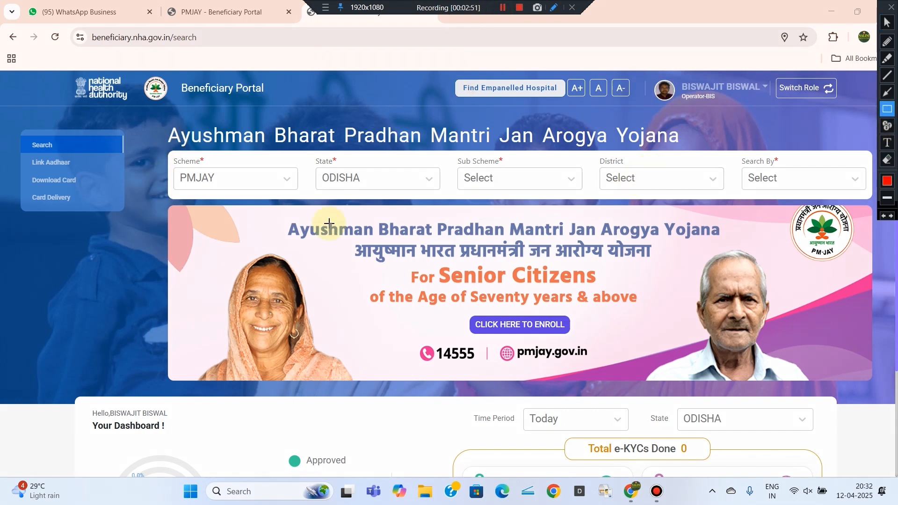
left_click_drag(443, 309, 601, 339)
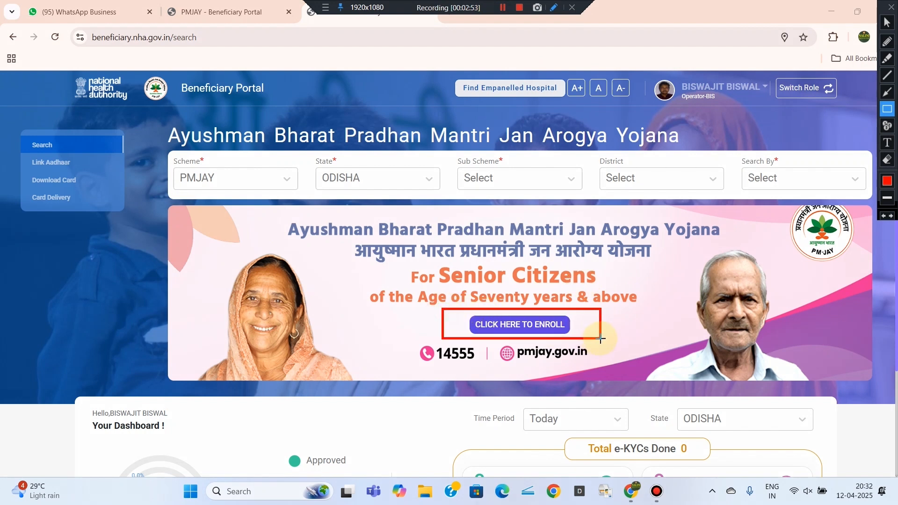
left_click(886, 41)
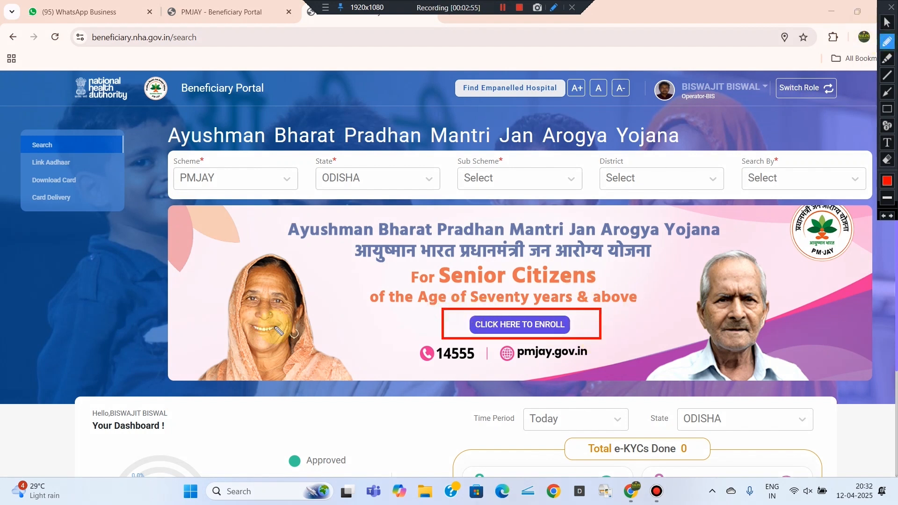
mouse_move(288, 335)
left_mouse_down()
mouse_move(433, 330)
mouse_move(421, 326)
mouse_move(404, 350)
left_mouse_up()
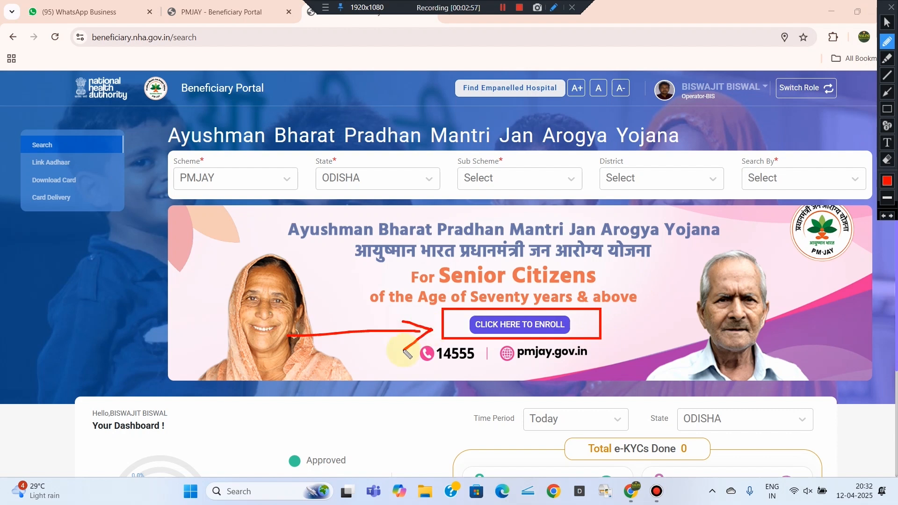
left_click(887, 22)
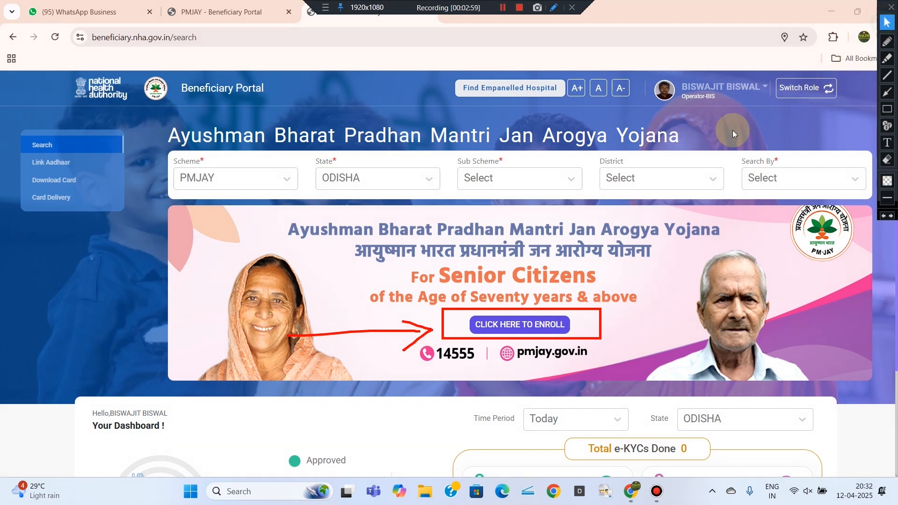
Open the senior citizens enrolment page from the banner and erase the red outline and arrow left on screen.
left_click(495, 326)
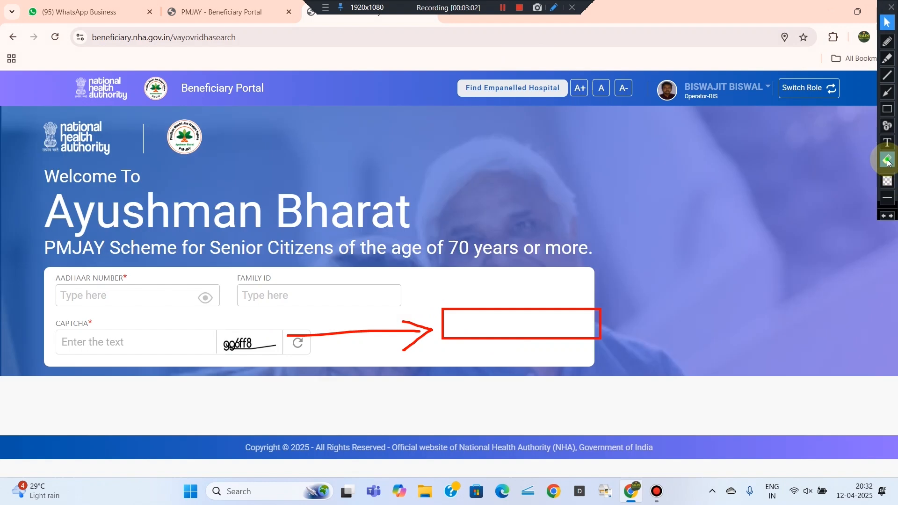
left_click(887, 160)
left_click_drag(248, 289, 790, 504)
Outline the Aadhaar Number field in red and pause the screen recording.
left_click(887, 109)
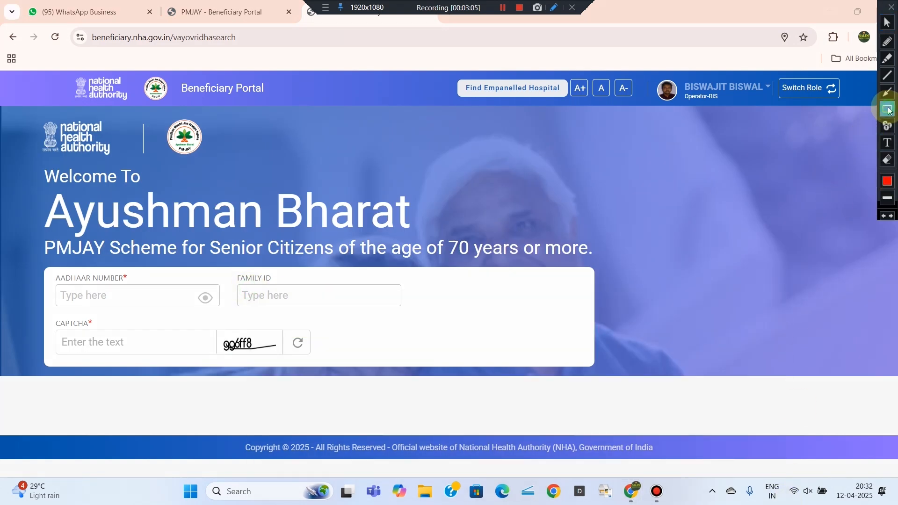
left_click_drag(37, 269, 228, 311)
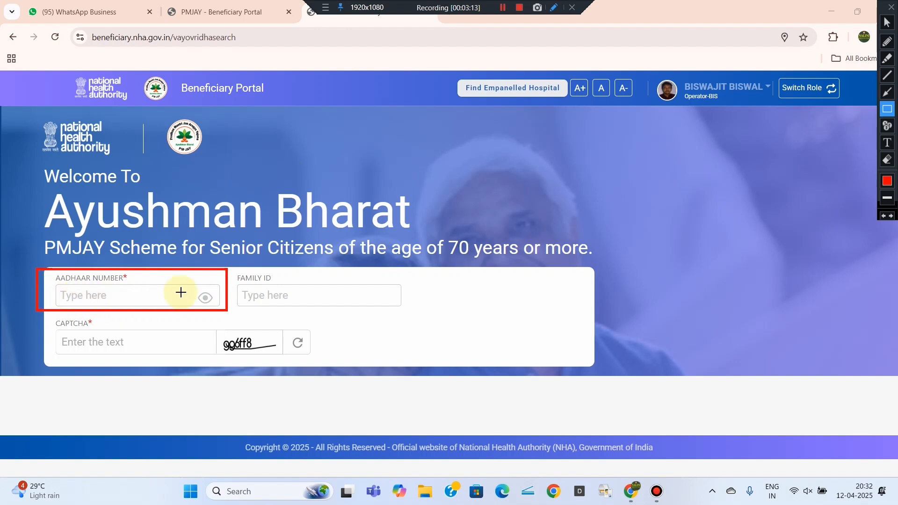
left_click(887, 23)
left_click(502, 8)
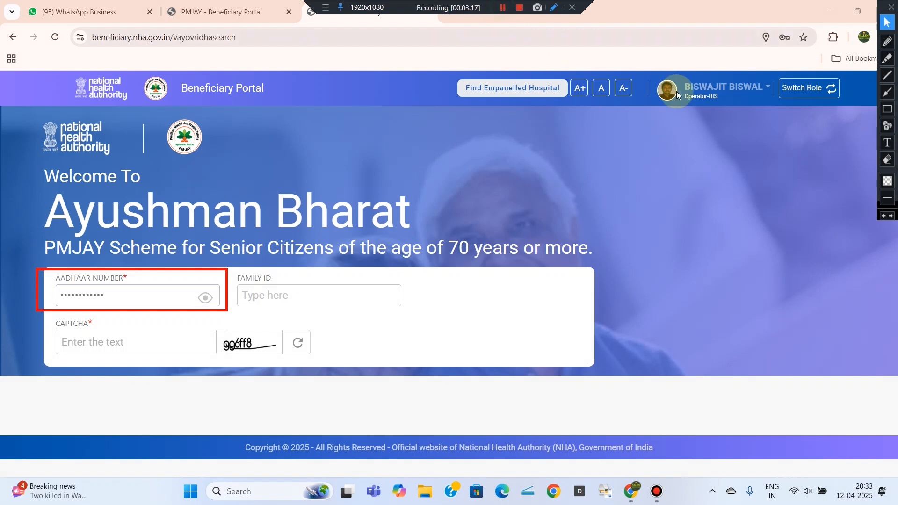
Outline the Family ID field, the Captcha row and the captcha image in red.
left_click(892, 110)
left_click_drag(219, 270, 412, 312)
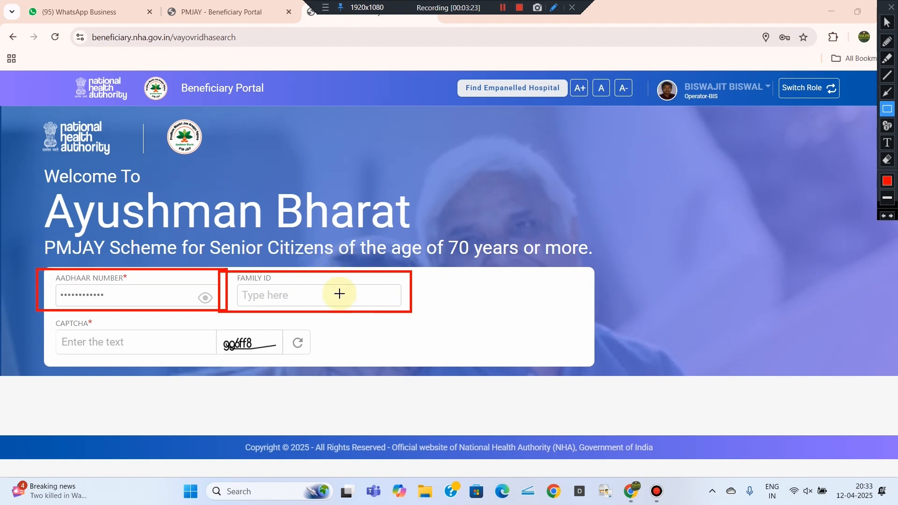
left_click_drag(50, 316, 330, 362)
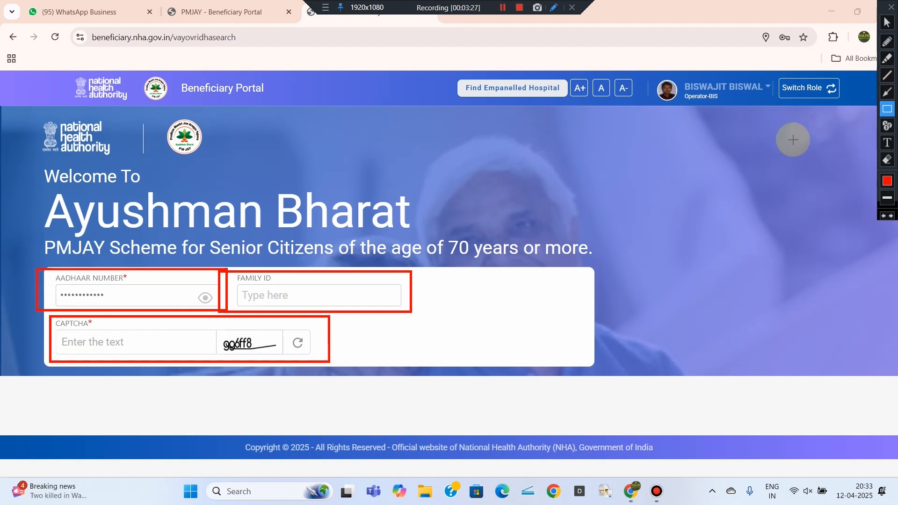
mouse_move(213, 330)
left_mouse_down()
mouse_move(289, 364)
mouse_move(275, 359)
left_mouse_up()
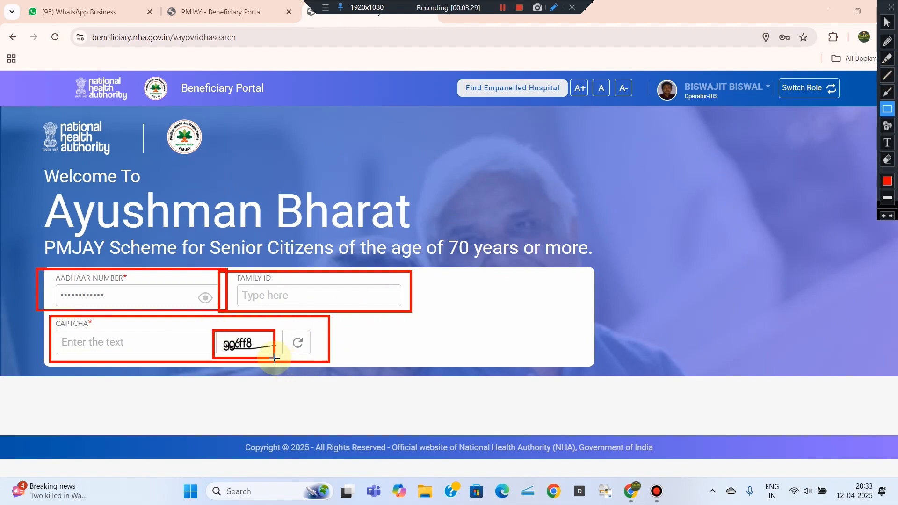
Fill in the Captcha field with the text displayed in the captcha image.
left_click(889, 29)
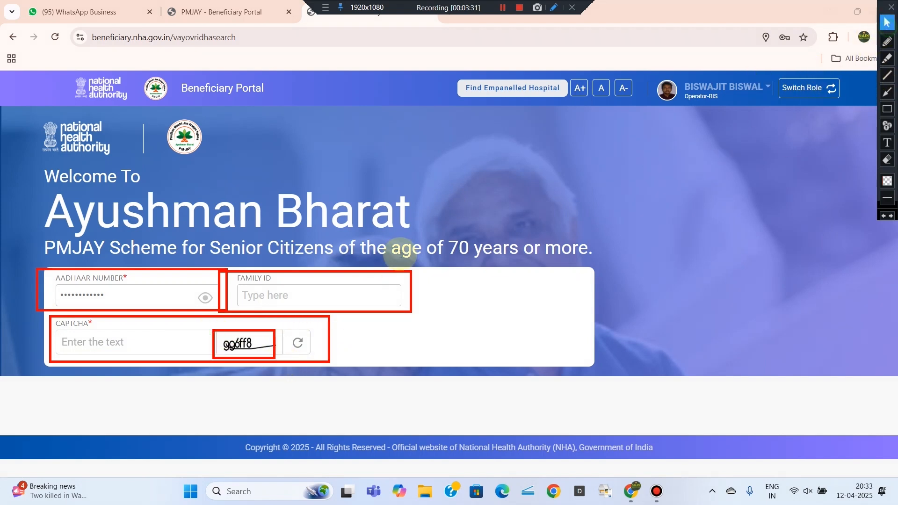
left_click(164, 342)
type("gg")
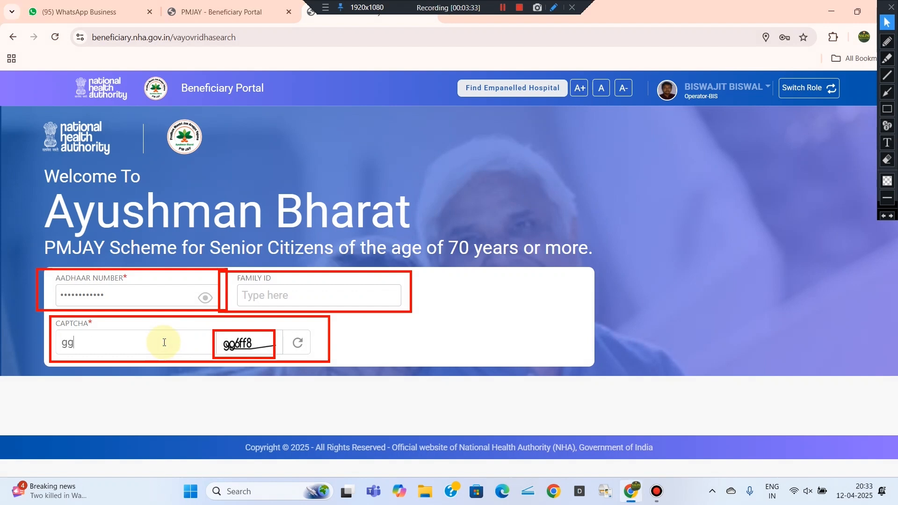
type("6ff8")
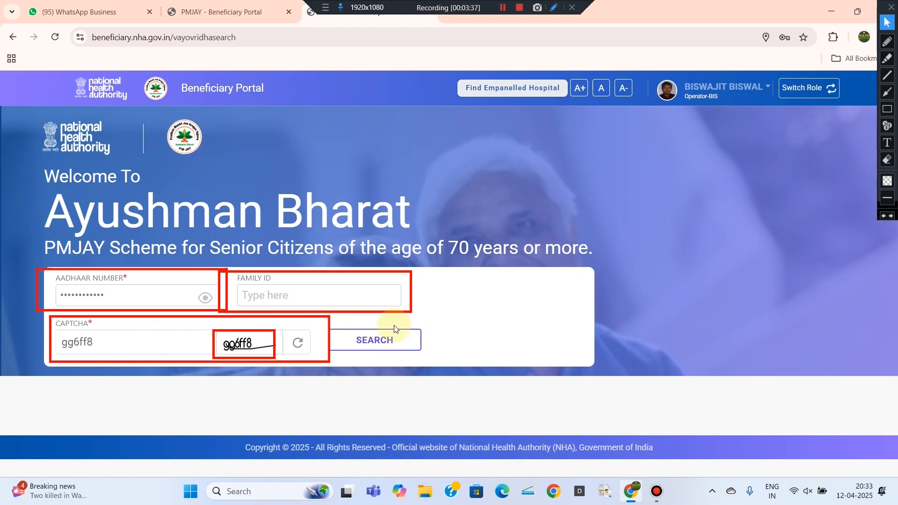
Outline the SEARCH option beside the captcha in red and return to normal pointer mode.
left_click(888, 109)
left_click_drag(317, 320, 445, 354)
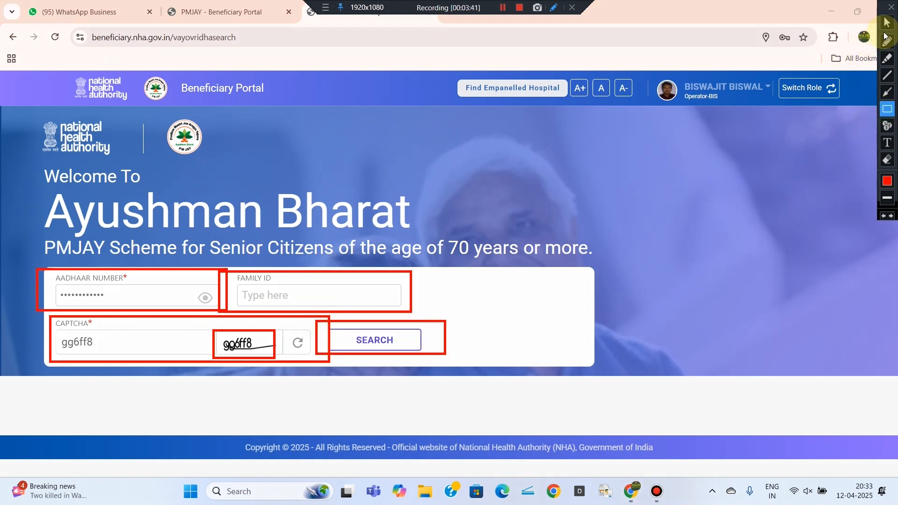
left_click(888, 22)
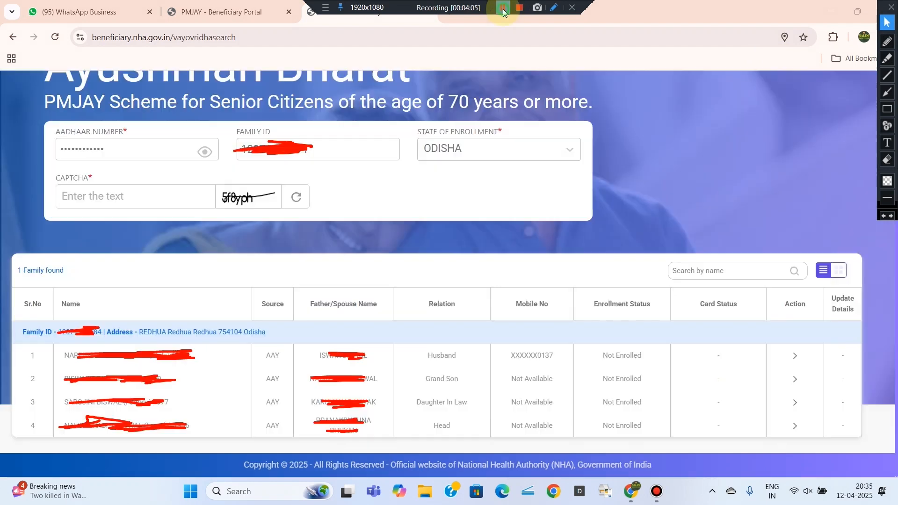
Outline the whole family results table and the first member's row in red.
left_click(887, 109)
mouse_move(11, 254)
left_mouse_down()
mouse_move(230, 327)
mouse_move(675, 439)
mouse_move(876, 449)
mouse_move(863, 452)
left_mouse_up()
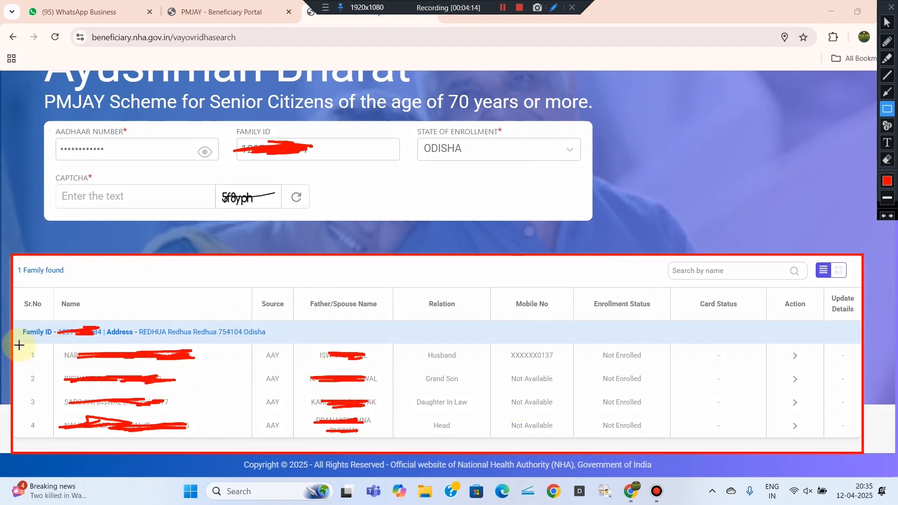
left_click_drag(21, 346, 832, 365)
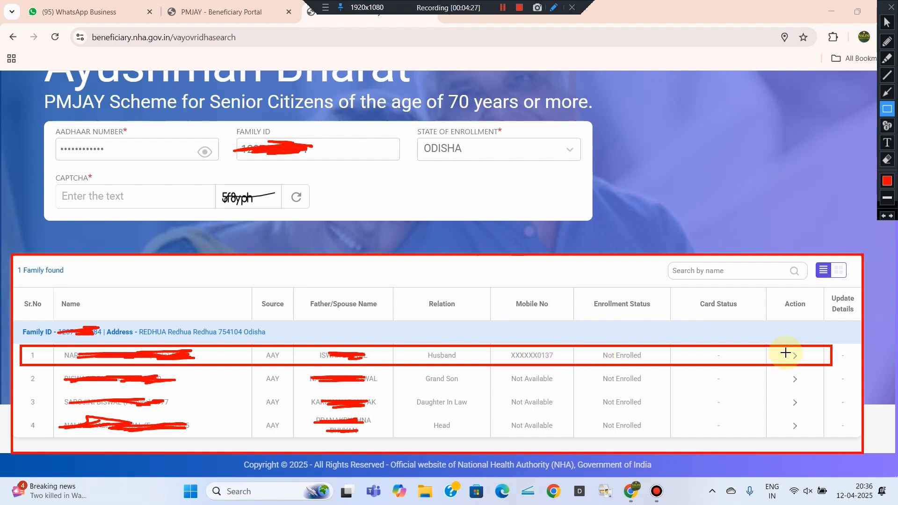
Outline the Action column heading and the first member's arrow in red, and open that member's enrolment form.
left_click_drag(771, 292, 816, 320)
left_click_drag(785, 351, 808, 363)
left_click(887, 22)
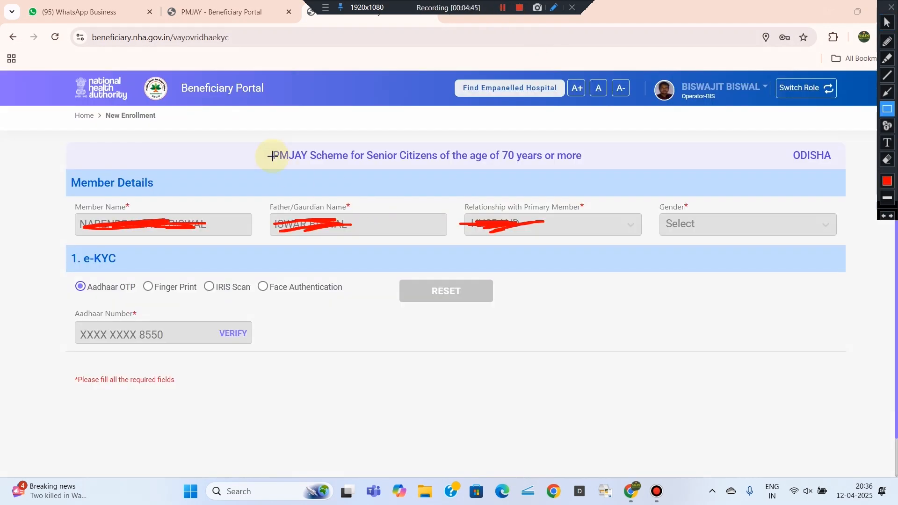
Outline the scheme title in red, mark the four Member Details fields with freehand strokes, and pause the recording.
mouse_move(253, 138)
left_mouse_down()
mouse_move(421, 183)
mouse_move(482, 169)
mouse_move(594, 172)
left_mouse_up()
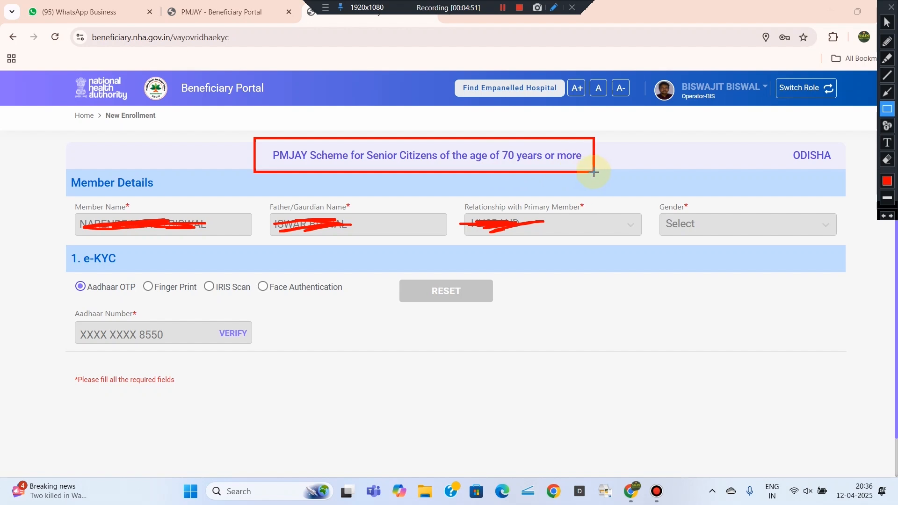
left_click(888, 45)
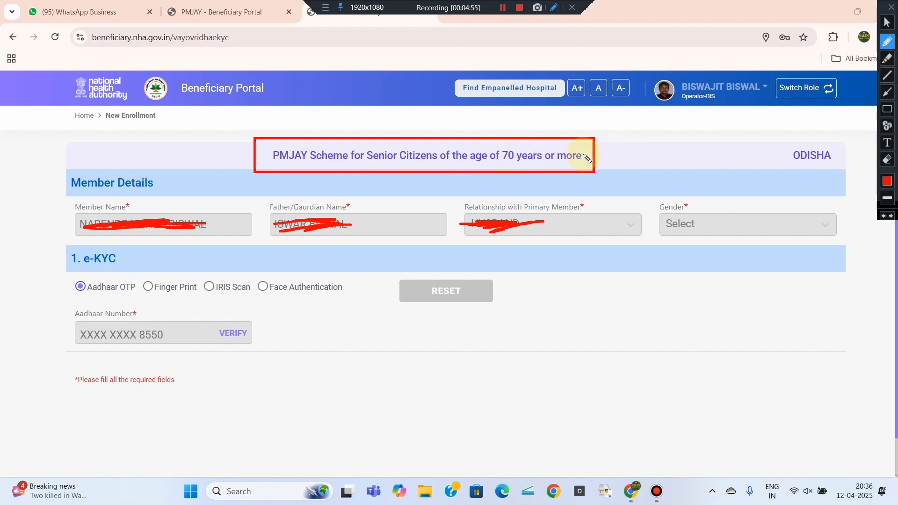
left_click_drag(64, 224, 65, 224)
left_click_drag(248, 203, 277, 215)
mouse_move(427, 208)
left_mouse_down()
mouse_move(629, 188)
mouse_move(607, 205)
mouse_move(625, 196)
mouse_move(652, 245)
mouse_move(842, 236)
mouse_move(844, 213)
mouse_move(696, 202)
left_mouse_up()
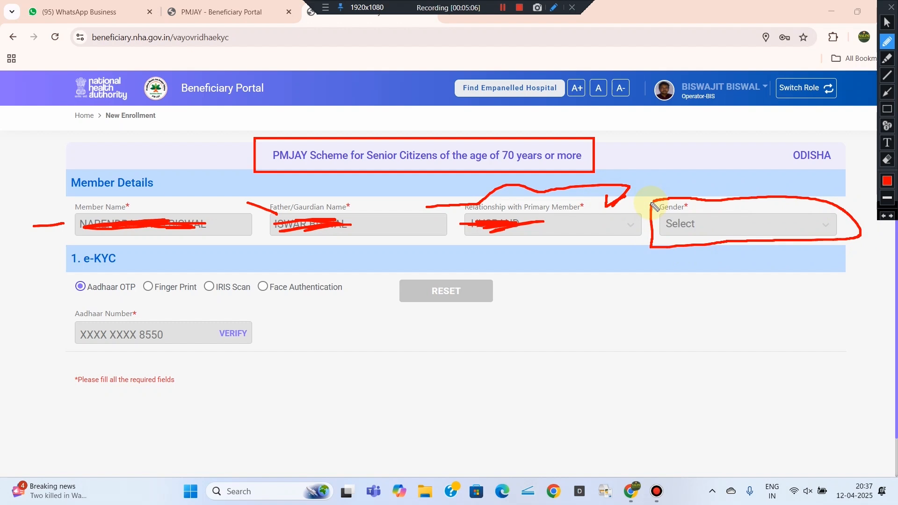
left_click(887, 22)
left_click(500, 10)
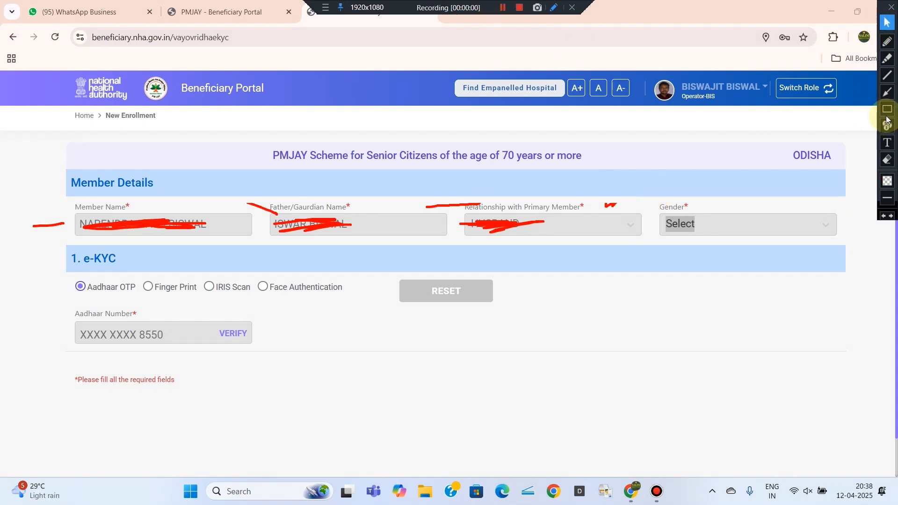
Outline the Gender field and the e-KYC section heading in red rectangles.
left_click(887, 109)
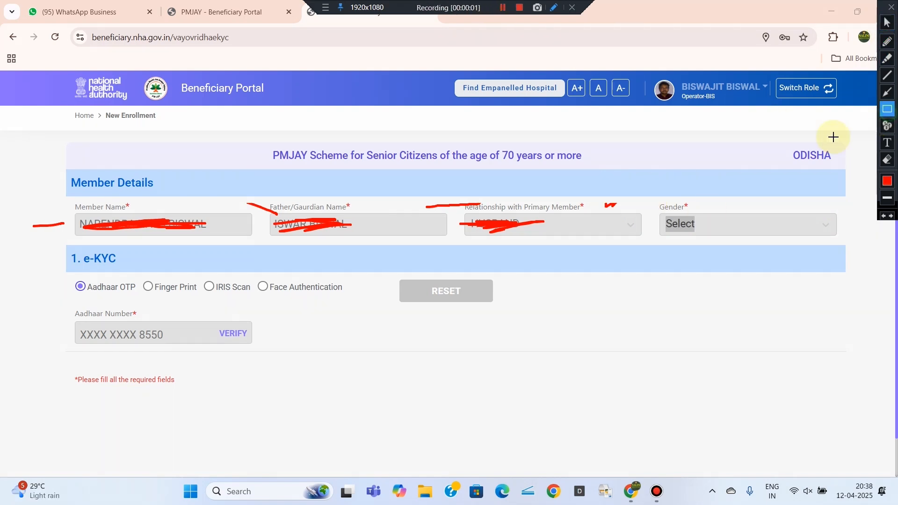
left_click_drag(651, 191, 847, 243)
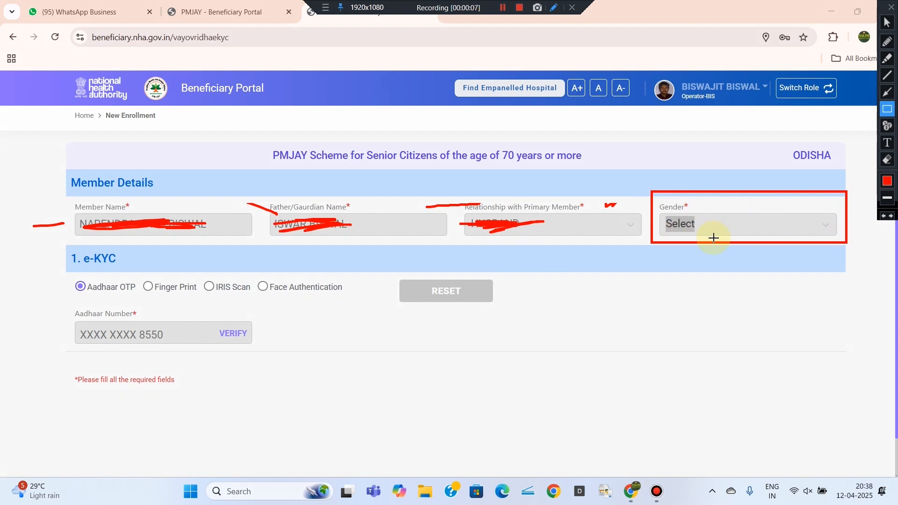
mouse_move(53, 247)
left_mouse_down()
mouse_move(349, 288)
mouse_move(642, 272)
mouse_move(854, 276)
left_mouse_up()
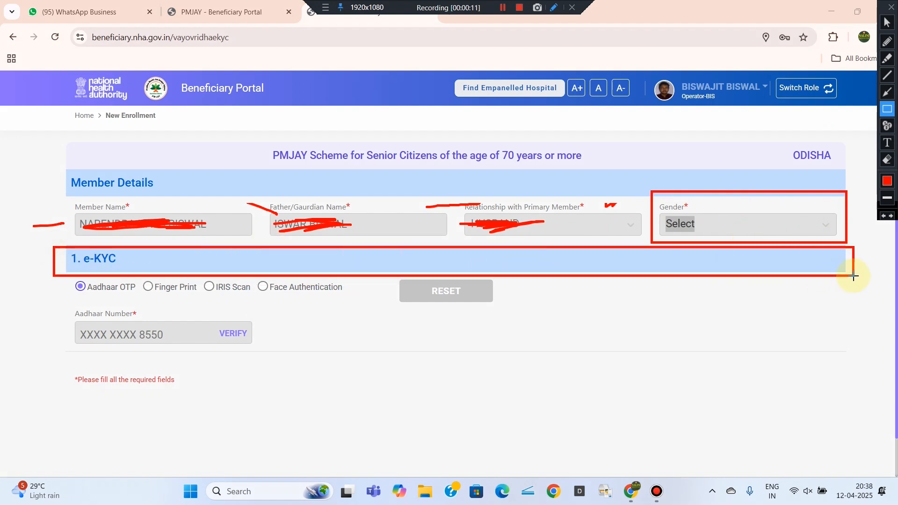
Outline the row of e-KYC authentication options in red, with separate boxes around Finger Print, IRIS Scan and Face Authentication.
left_click_drag(61, 277, 371, 301)
left_click(82, 290)
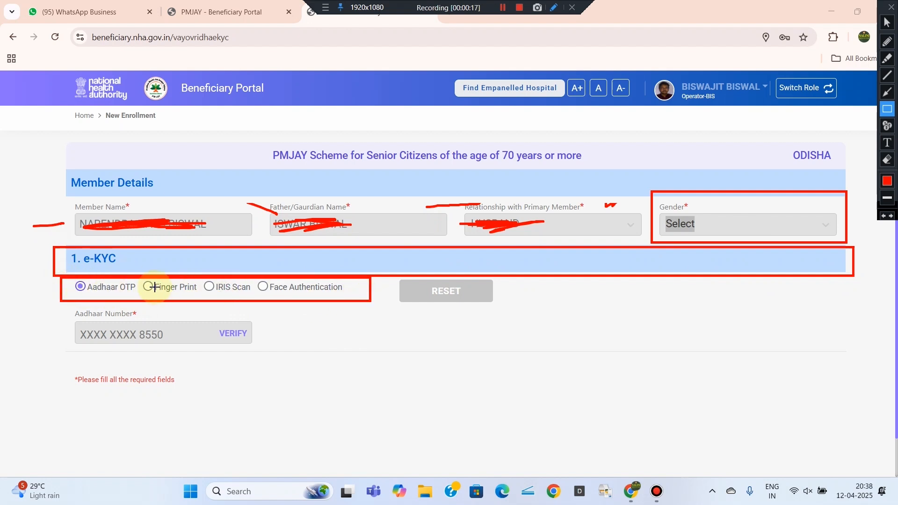
mouse_move(137, 280)
left_mouse_down()
mouse_move(202, 299)
mouse_move(257, 298)
left_mouse_up()
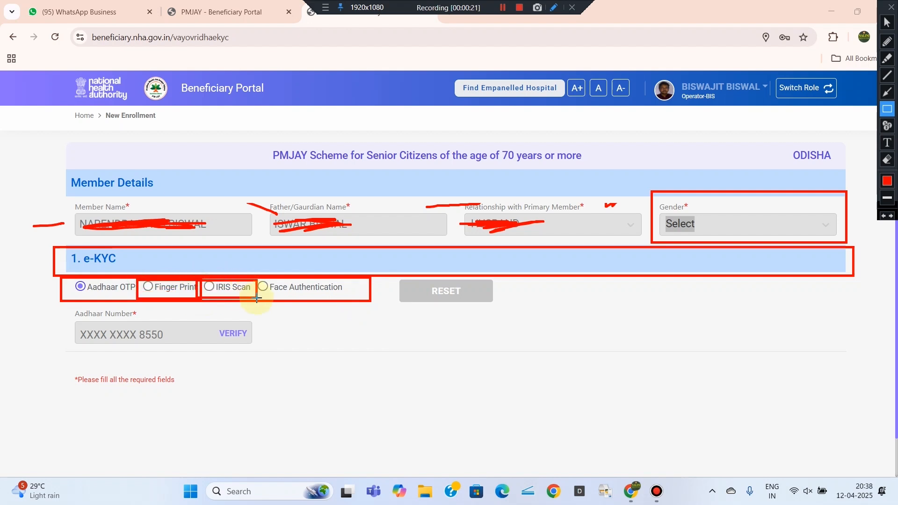
left_click_drag(257, 279, 355, 300)
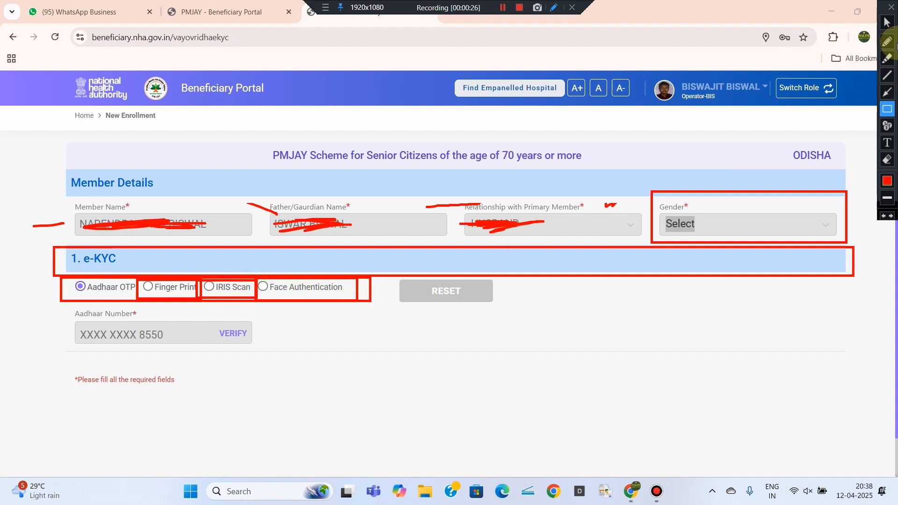
Draw freehand red arrows to Face Authentication and Aadhaar OTP, circle VERIFY beside the Aadhaar number, and start the verification.
left_click(888, 41)
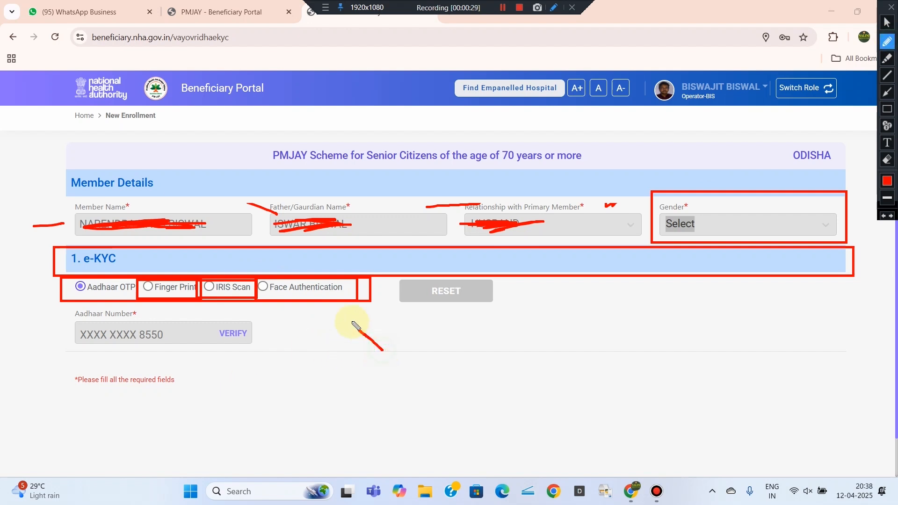
left_click_drag(346, 340, 354, 316)
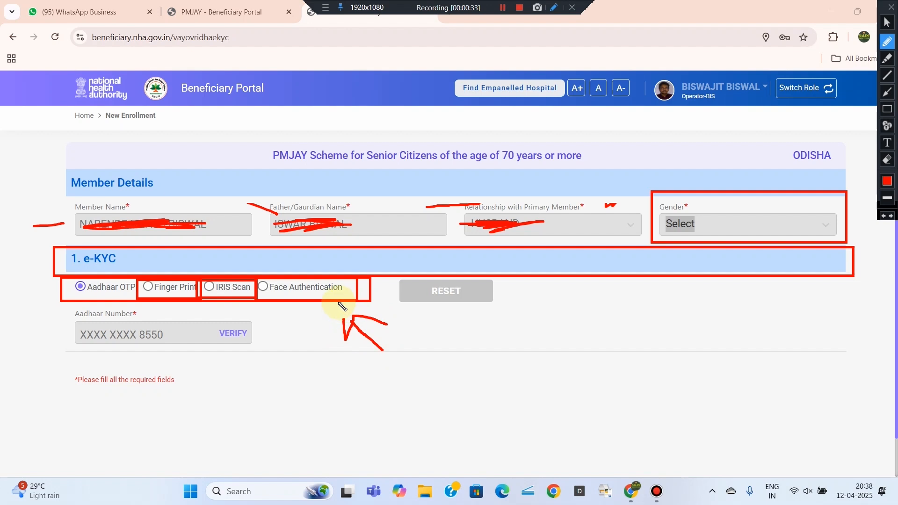
left_click_drag(324, 321, 347, 294)
left_click_drag(26, 332, 74, 302)
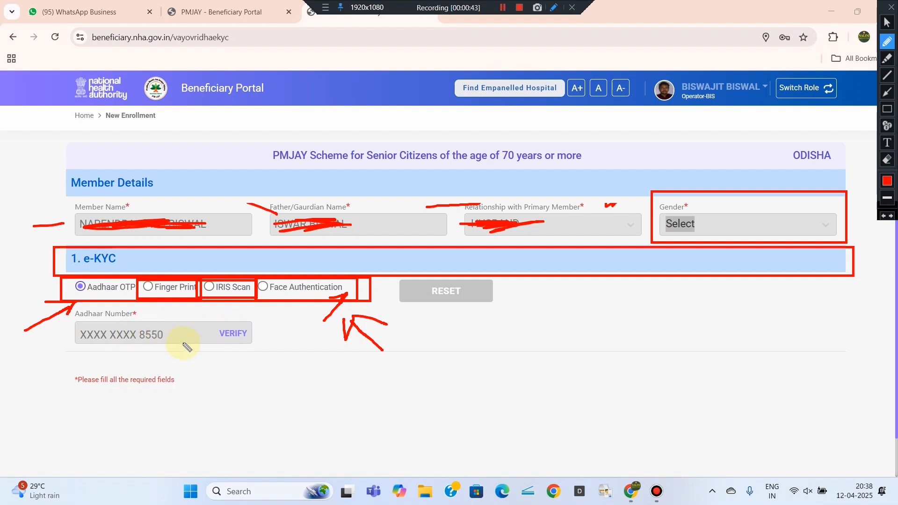
mouse_move(207, 330)
left_mouse_down()
mouse_move(256, 321)
mouse_move(234, 347)
mouse_move(209, 340)
left_mouse_up()
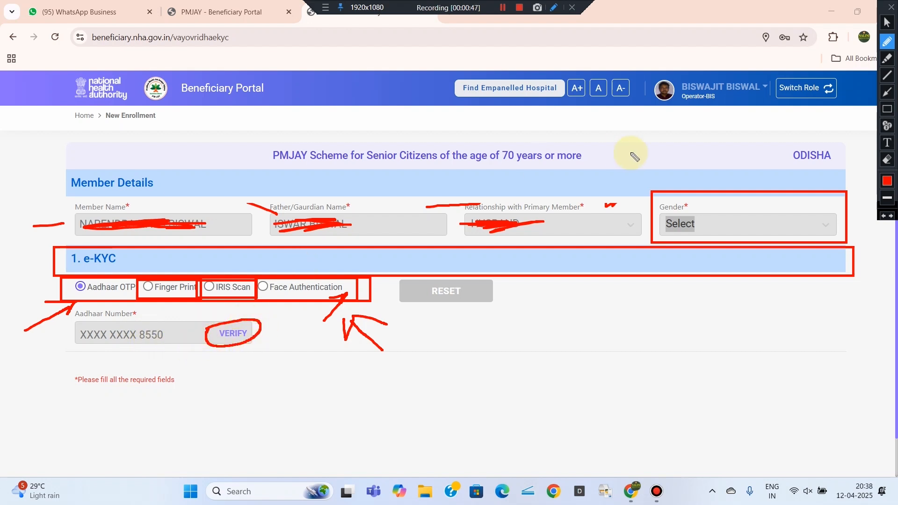
left_click(887, 22)
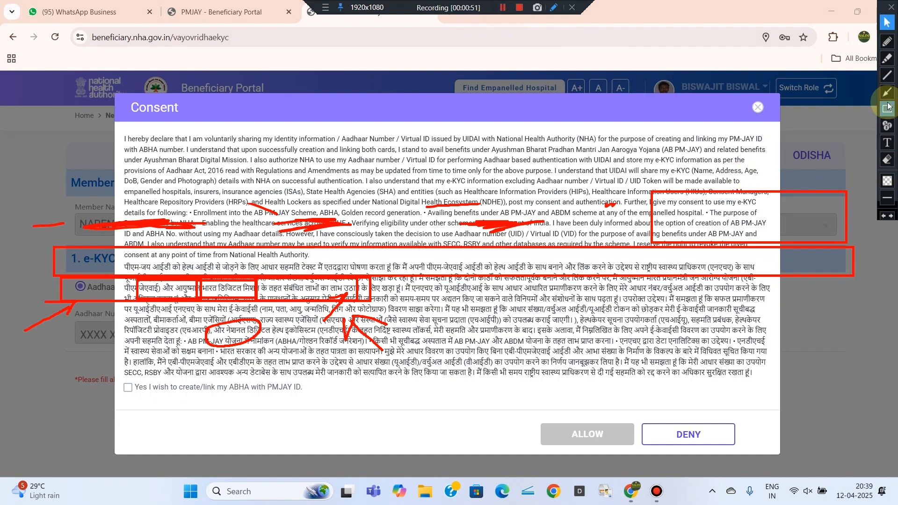
Outline the "Yes I wish to create/link my ABHA with PMJAY ID" option in red and tick it to give consent.
left_click(888, 108)
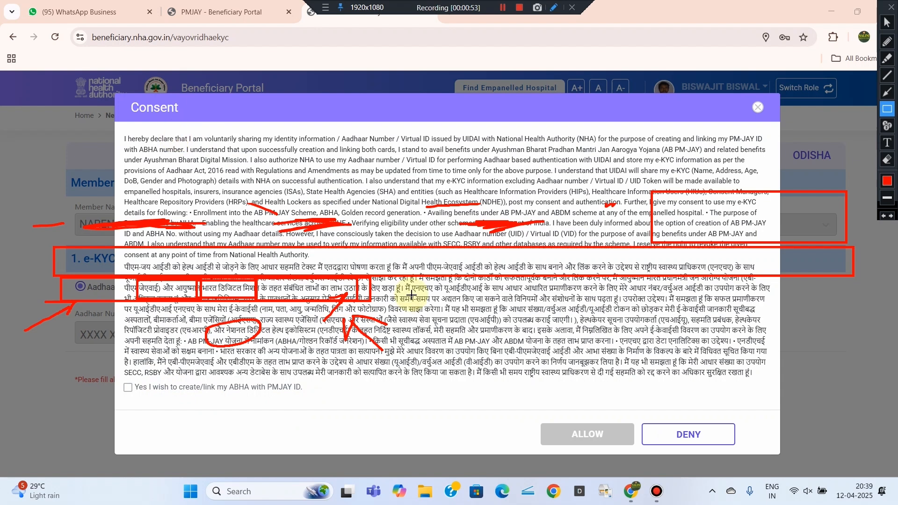
mouse_move(115, 380)
left_mouse_down()
mouse_move(194, 398)
mouse_move(337, 398)
left_mouse_up()
left_click(888, 22)
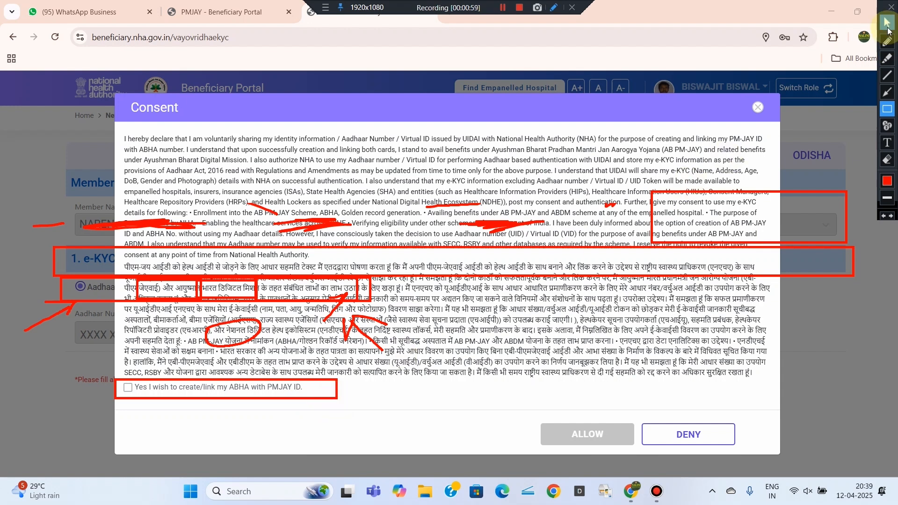
left_click(127, 391)
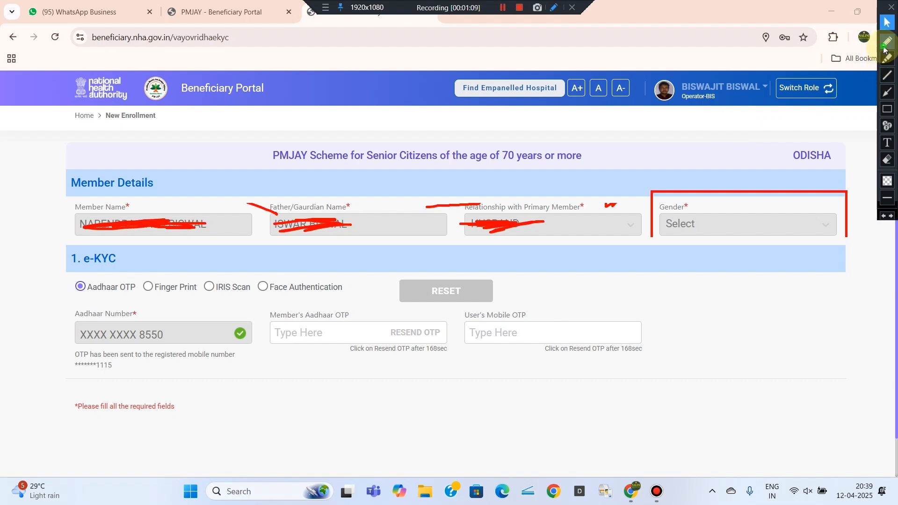
Draw a freehand red arrow pointing to the Member's Aadhaar OTP field.
left_click(886, 44)
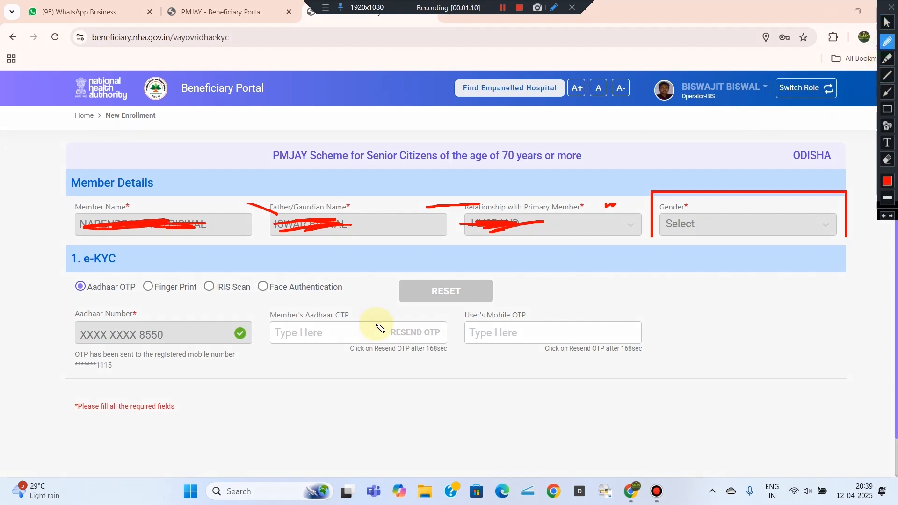
mouse_move(253, 376)
left_mouse_down()
mouse_move(303, 351)
mouse_move(305, 361)
left_mouse_up()
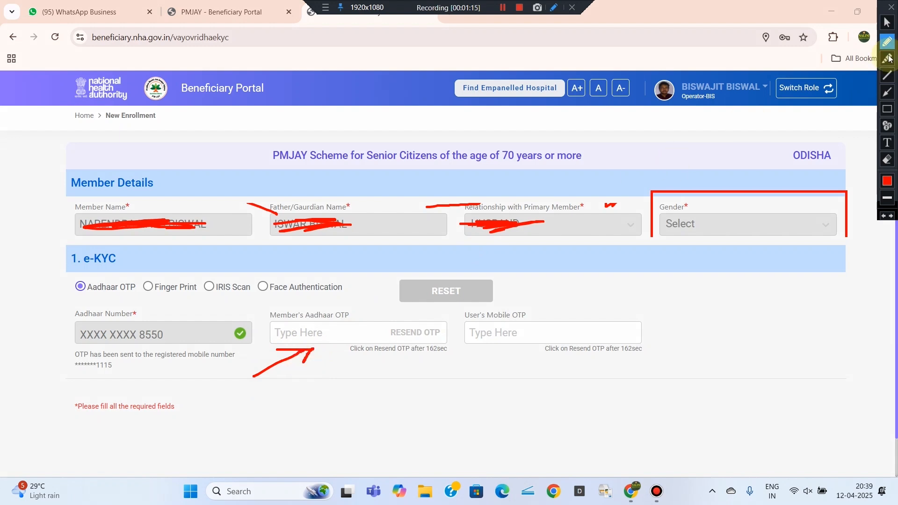
Enter the one-time code in the Member's Aadhaar OTP field.
left_click(887, 22)
left_click(302, 333)
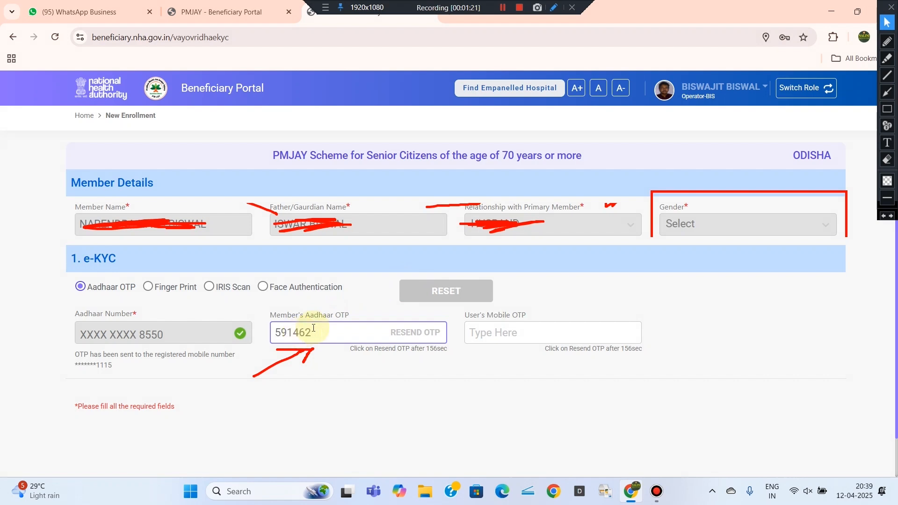
Outline the User's Mobile OTP field in red and enter the mobile one-time code to complete the e-KYC.
left_click(887, 109)
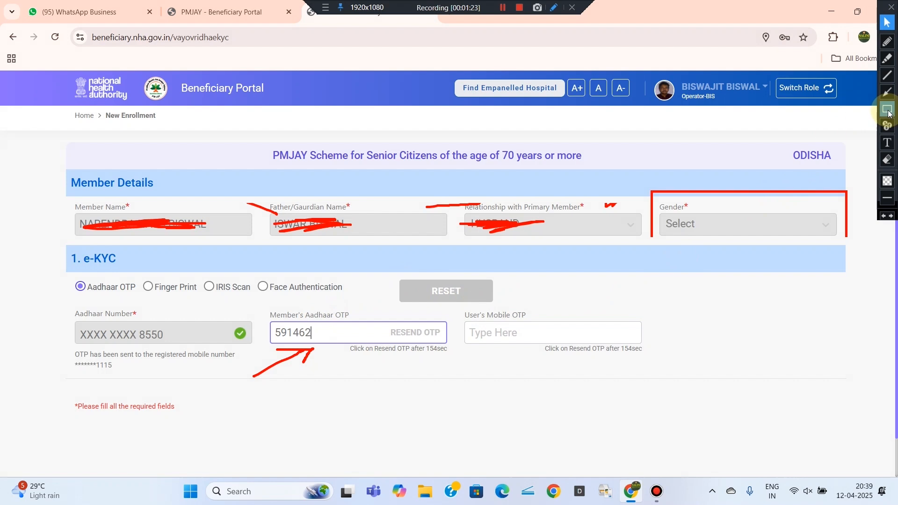
left_click_drag(456, 310, 673, 357)
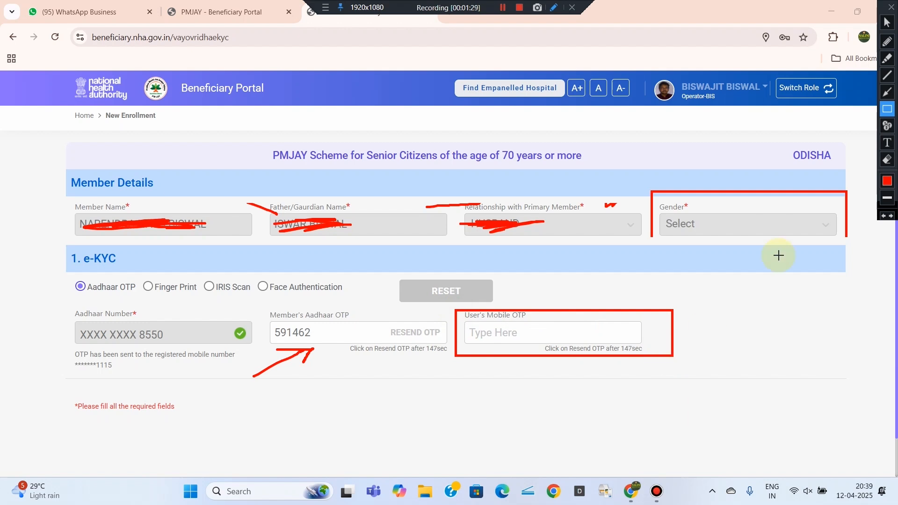
left_click(887, 22)
left_click(512, 333)
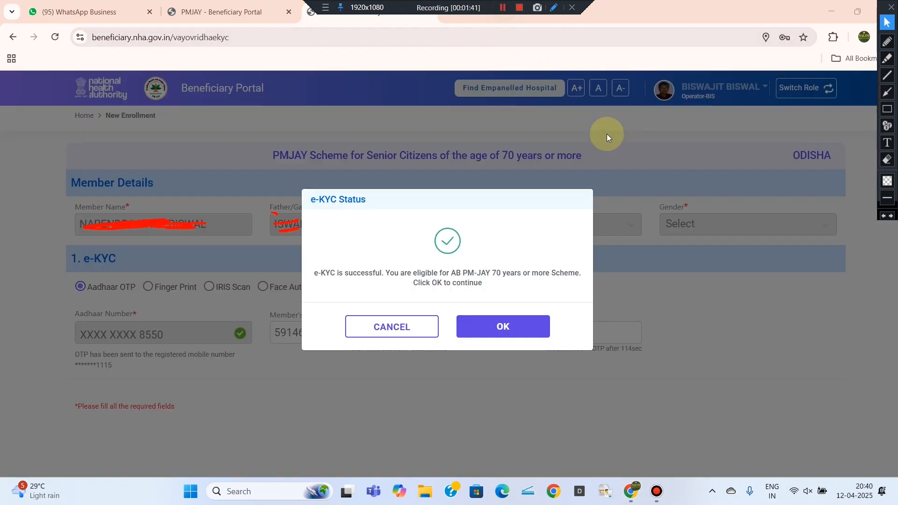
Outline the OK option of the e-KYC Status dialog in red and continue to the e-KYC details.
left_click(887, 109)
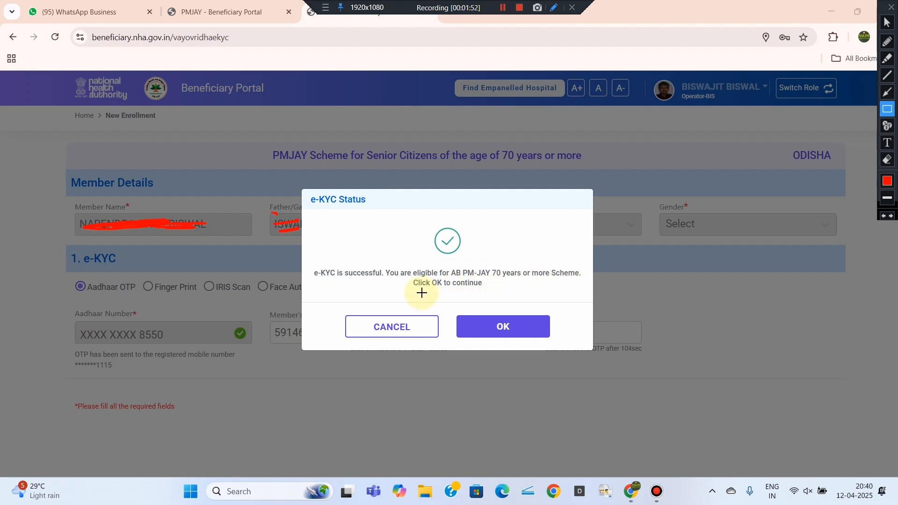
left_click_drag(450, 308, 557, 343)
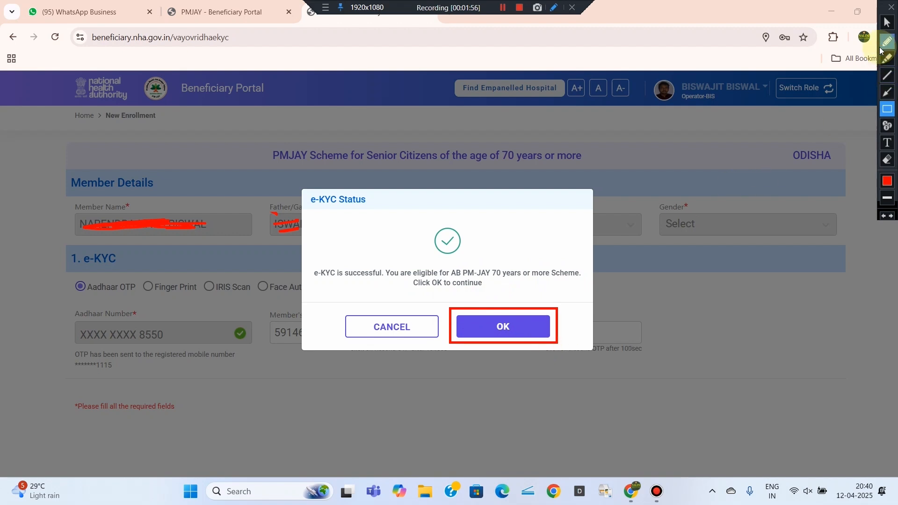
left_click(888, 23)
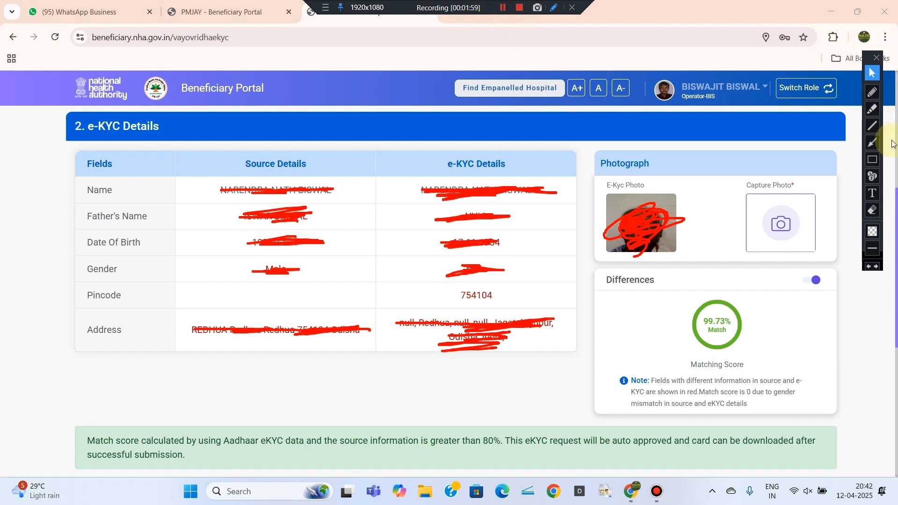
Outline the whole e-KYC Details section in red, with a separate box around the matching score circle.
left_click(872, 159)
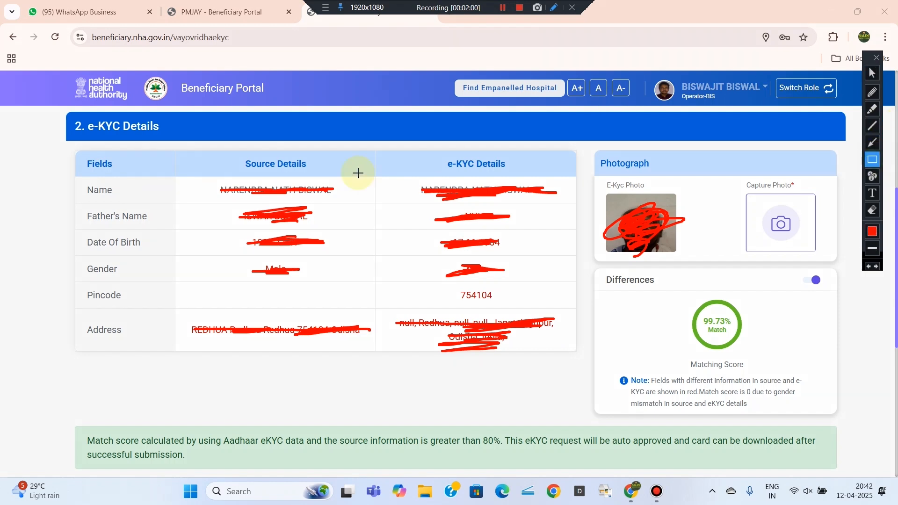
mouse_move(57, 108)
left_mouse_down()
mouse_move(322, 283)
mouse_move(876, 396)
mouse_move(877, 417)
left_mouse_up()
mouse_move(674, 298)
left_mouse_down()
mouse_move(769, 341)
mouse_move(769, 355)
left_mouse_up()
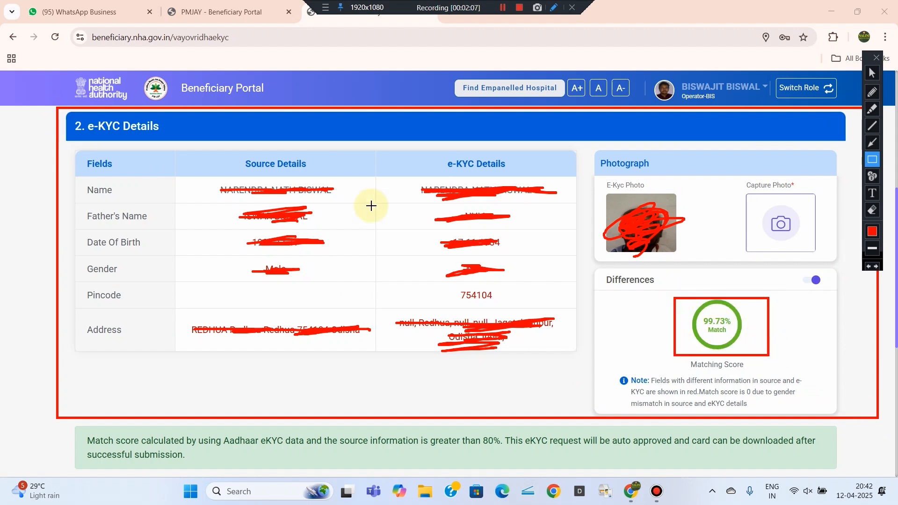
Draw red boxes around the Source Details and e-KYC Details columns and a thin red bar leading to the matching score.
mouse_move(184, 147)
left_mouse_down()
mouse_move(294, 308)
mouse_move(372, 365)
left_mouse_up()
mouse_move(383, 142)
left_mouse_down()
mouse_move(485, 366)
mouse_move(574, 376)
left_mouse_up()
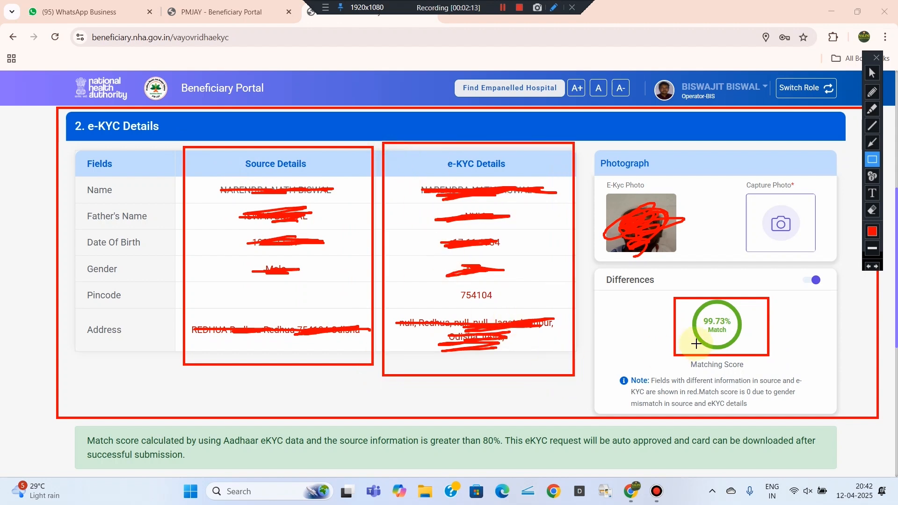
left_click_drag(620, 329, 689, 334)
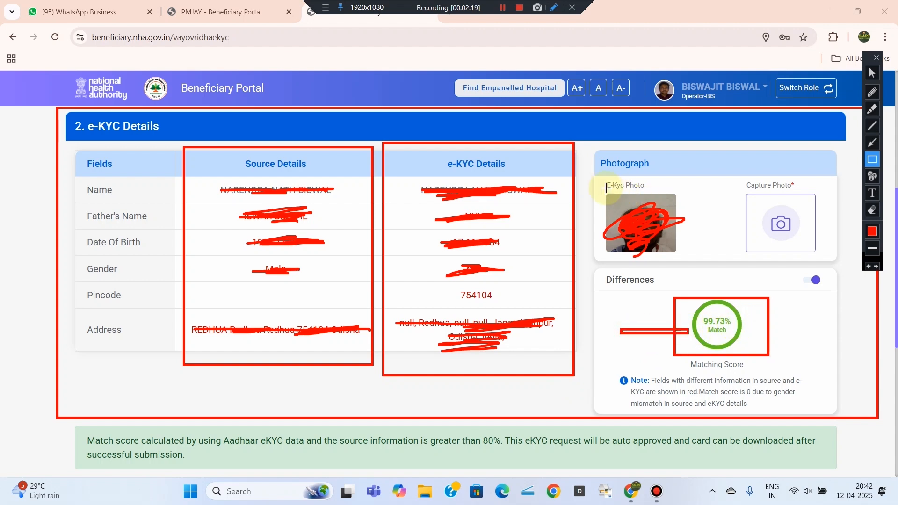
Draw red boxes around the E-Kyc Photo, the auto-approval notice, its 80% threshold and the Capture Photo area.
left_click_drag(587, 153, 695, 266)
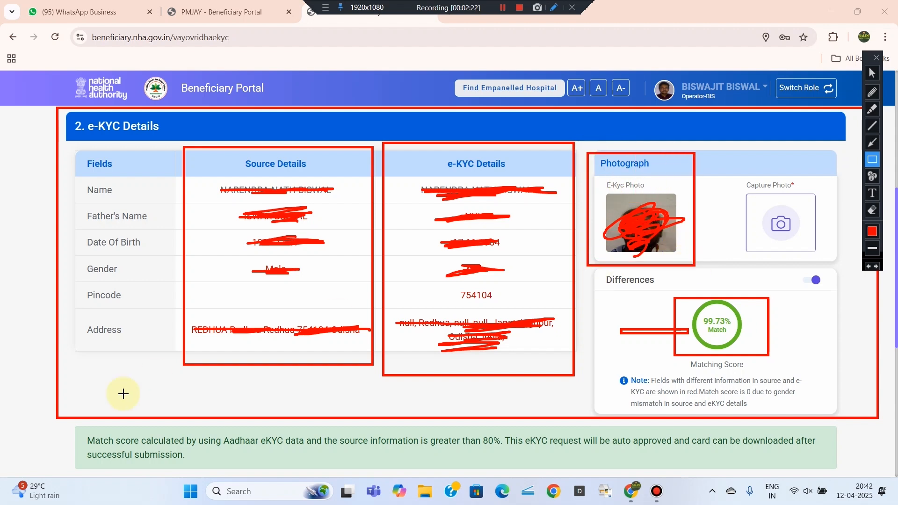
mouse_move(53, 415)
left_mouse_down()
mouse_move(769, 503)
mouse_move(883, 470)
left_mouse_up()
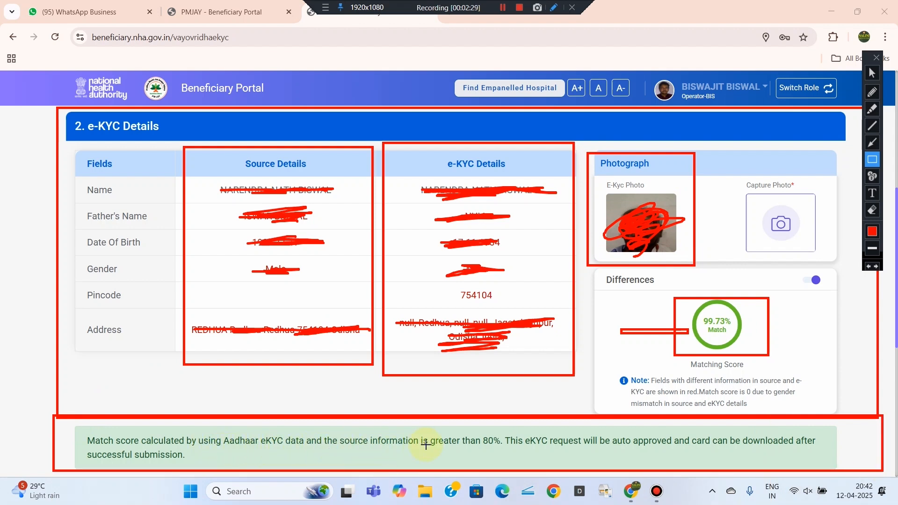
left_click_drag(473, 433, 500, 452)
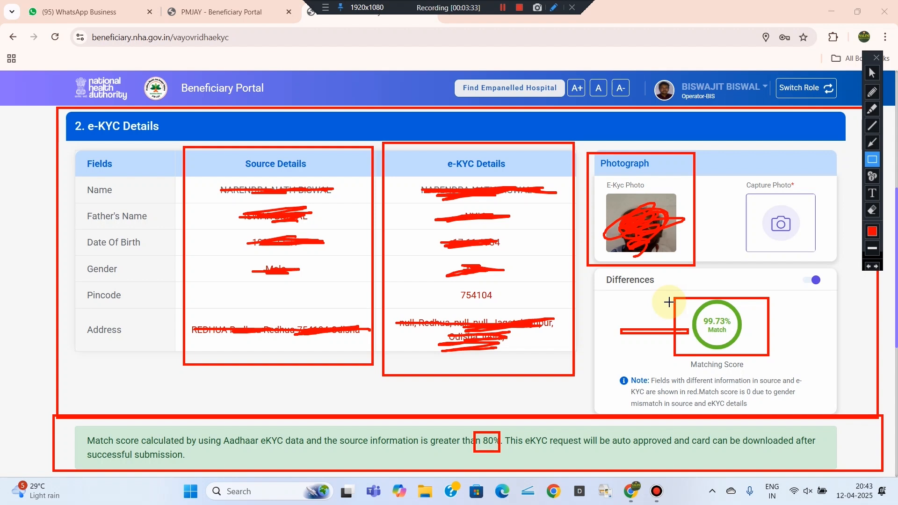
left_click_drag(728, 181, 830, 261)
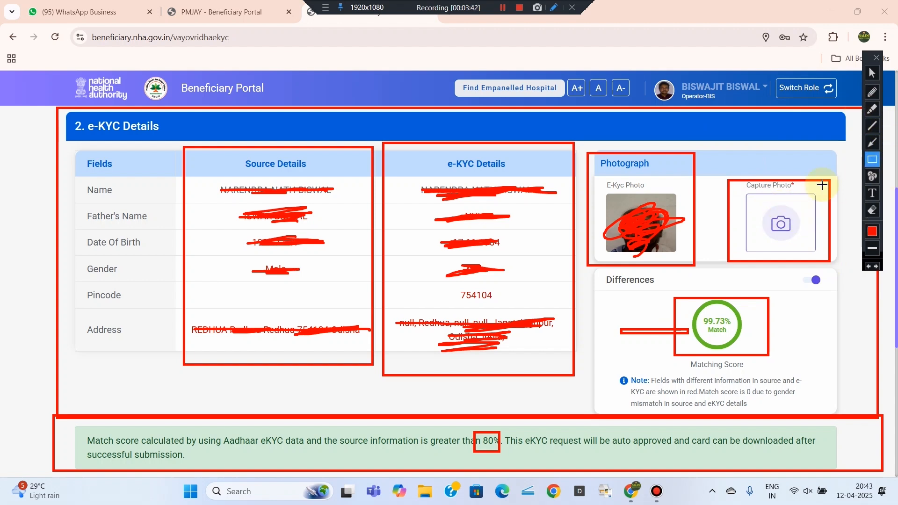
left_click(872, 73)
Outline the "Do you have mobile number?" question in red, with separate boxes around its Yes and No options.
scroll(871, 140, "down", 7)
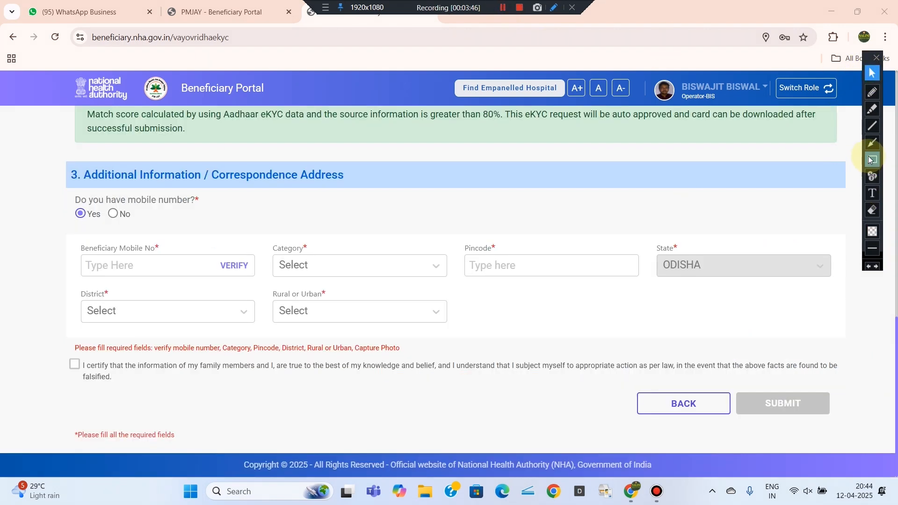
left_click(871, 159)
left_click_drag(53, 191, 237, 228)
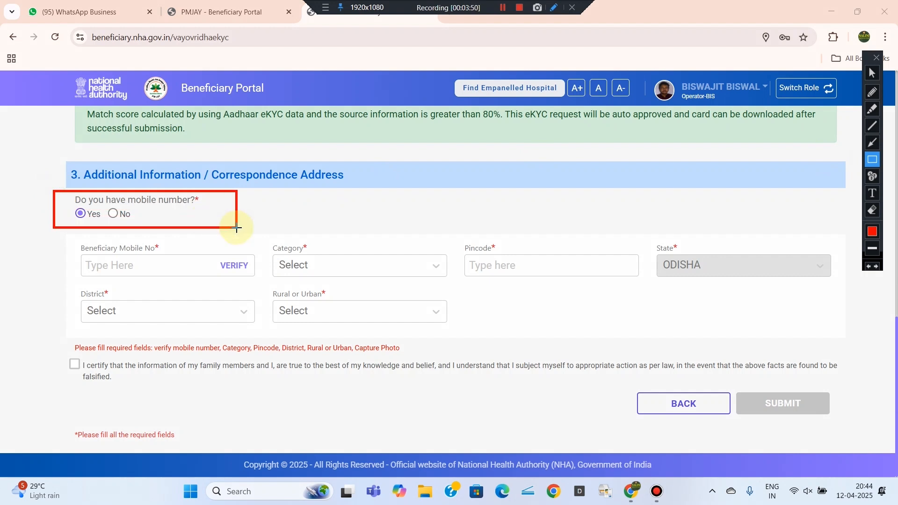
mouse_move(65, 207)
left_mouse_down()
mouse_move(93, 224)
mouse_move(145, 228)
left_mouse_up()
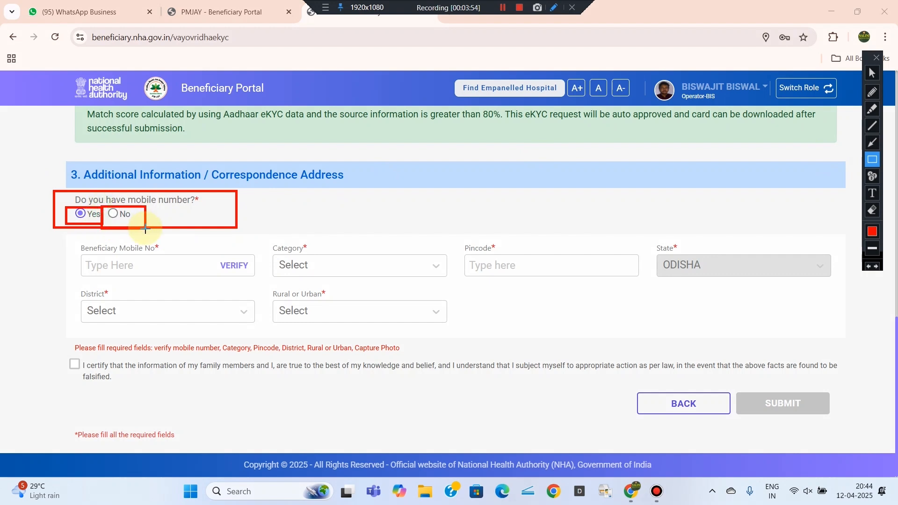
left_click(871, 74)
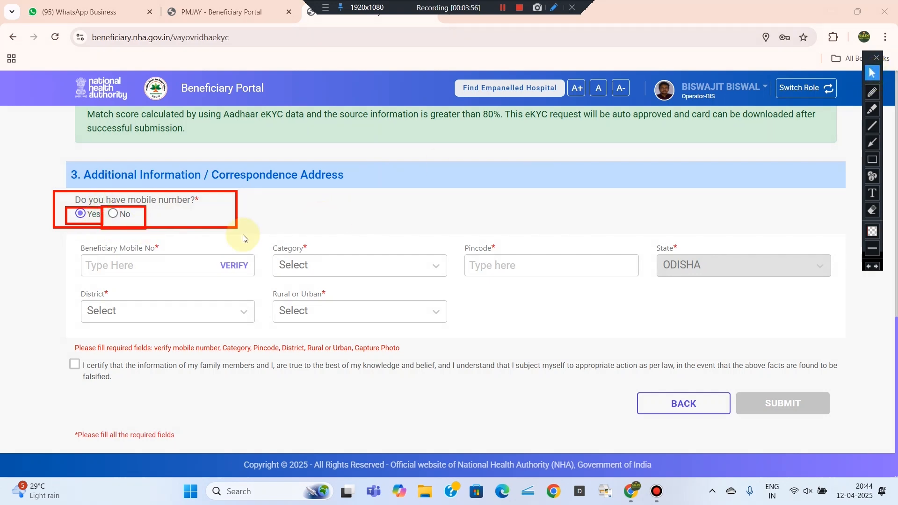
Outline the Beneficiary Mobile No field and its VERIFY link in red, and submit the beneficiary's mobile number for verification.
left_click(873, 161)
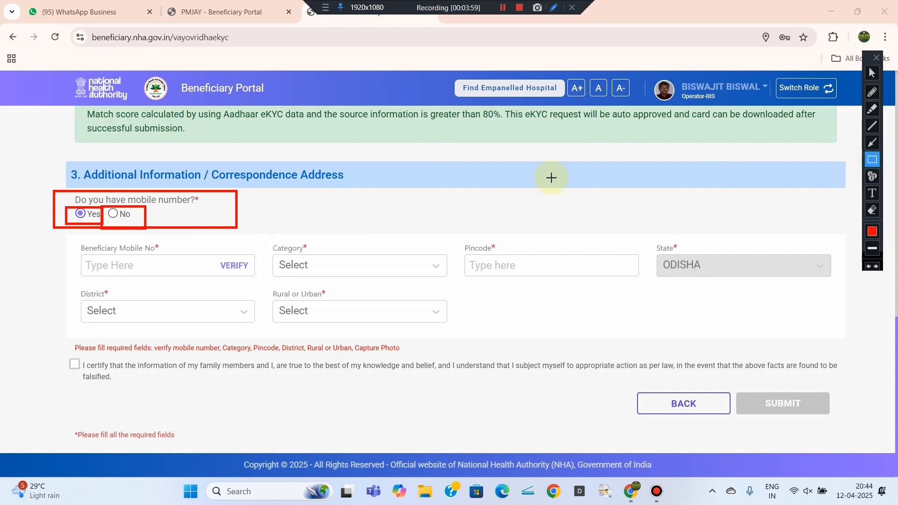
left_click_drag(71, 239, 263, 282)
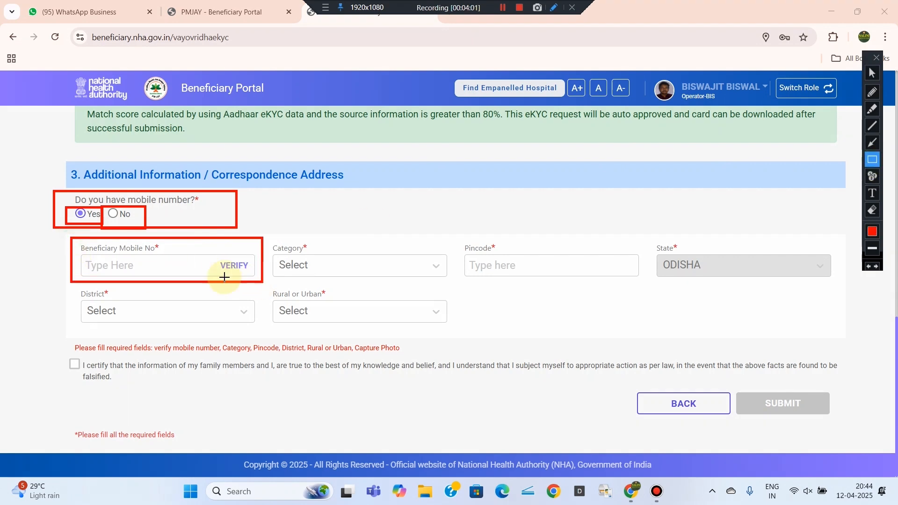
left_click_drag(214, 257, 255, 275)
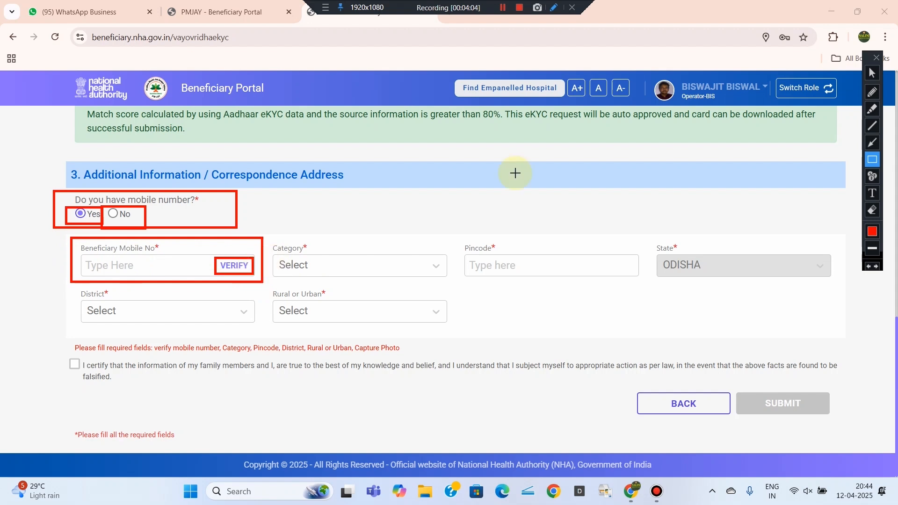
left_click(872, 72)
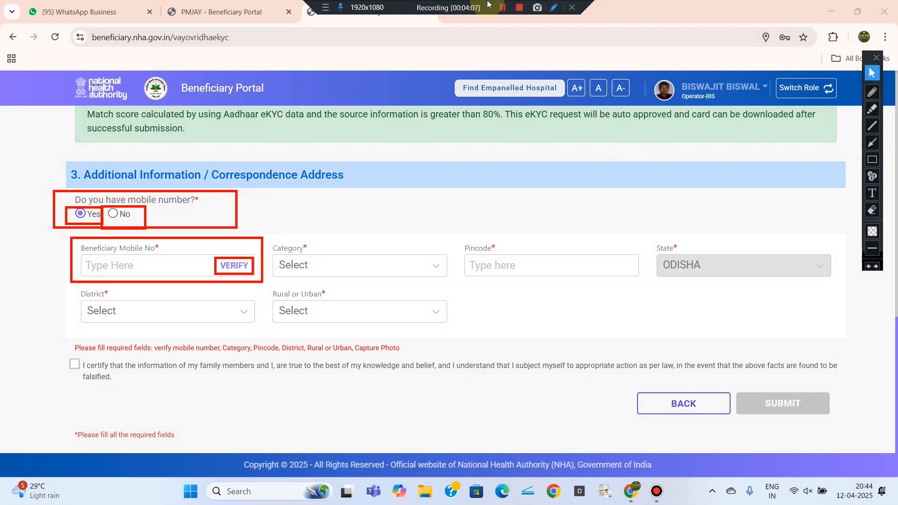
left_click(501, 7)
left_click(500, 8)
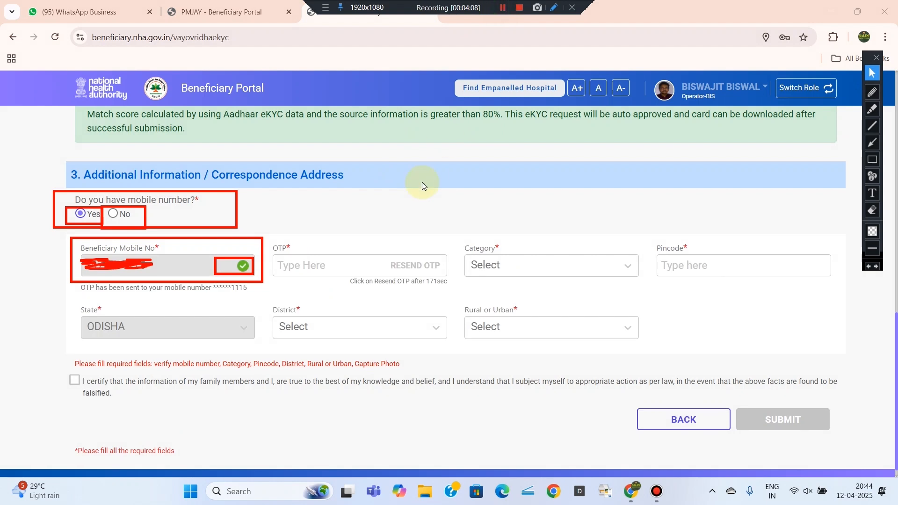
Outline the OTP field beside the beneficiary's mobile number in red and enter the one-time code.
left_click(872, 159)
mouse_move(267, 240)
left_mouse_down()
mouse_move(395, 285)
mouse_move(456, 293)
left_mouse_up()
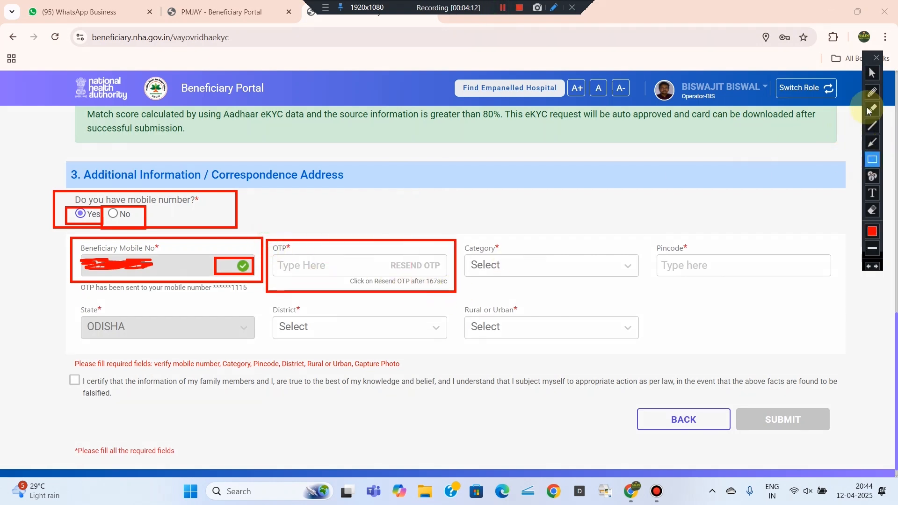
left_click(872, 73)
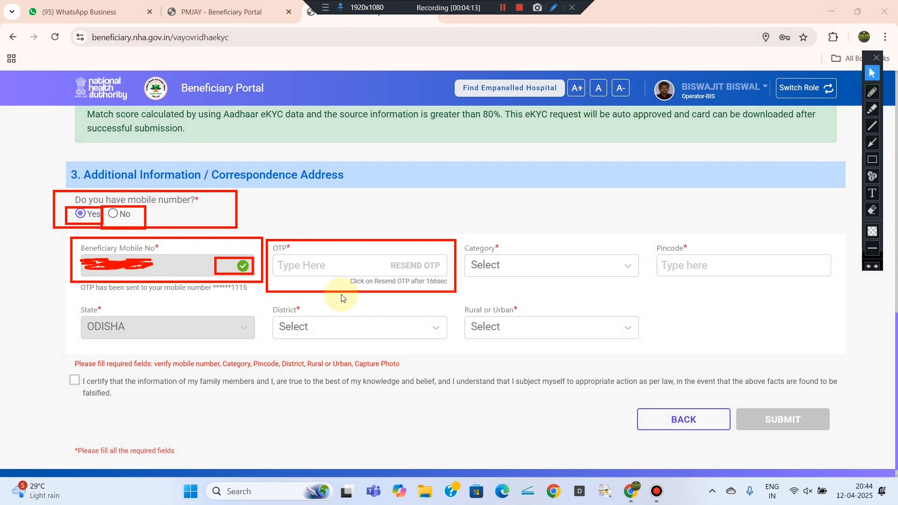
left_click(314, 265)
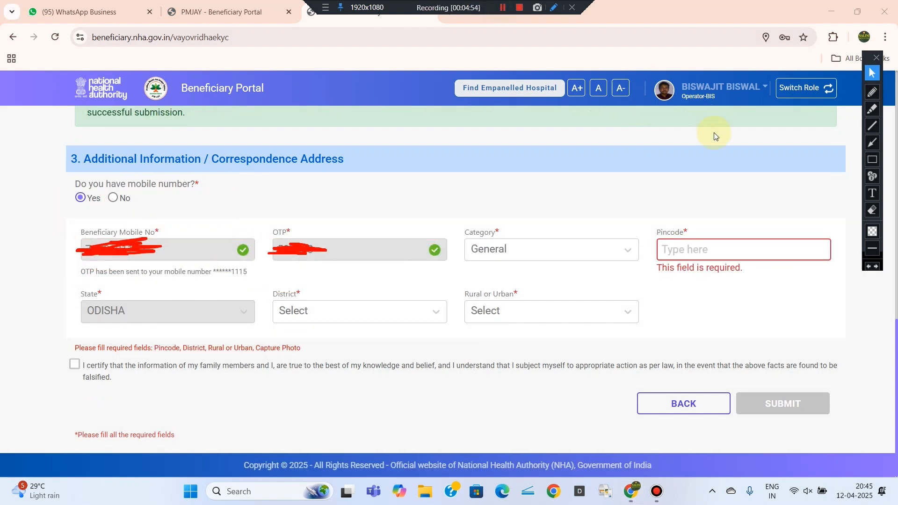
Outline the Category field in red and show its list of available categories.
left_click(872, 159)
mouse_move(457, 221)
left_mouse_down()
mouse_move(608, 333)
mouse_move(653, 277)
left_mouse_up()
left_click(872, 73)
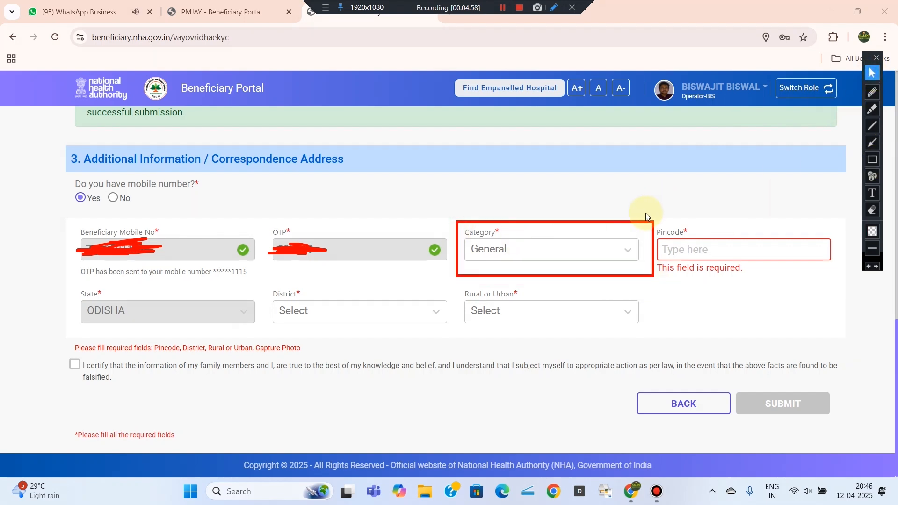
left_click(567, 247)
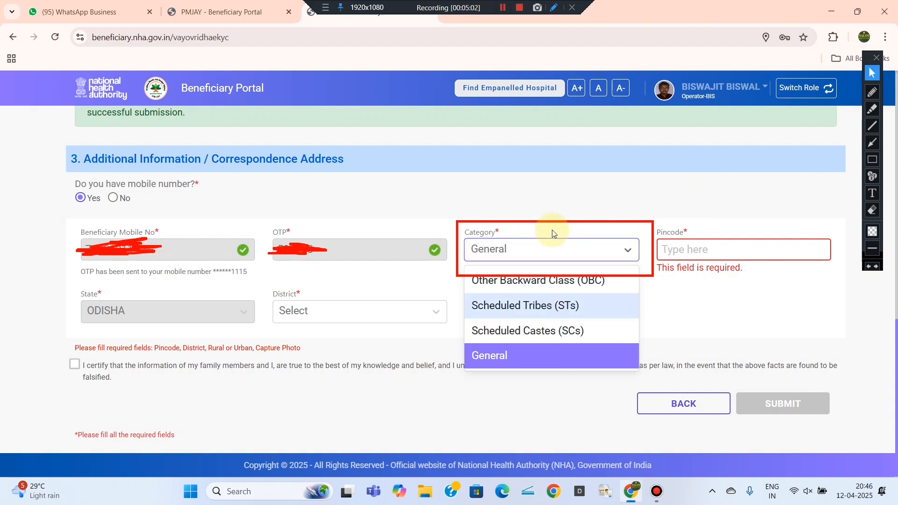
left_click(552, 232)
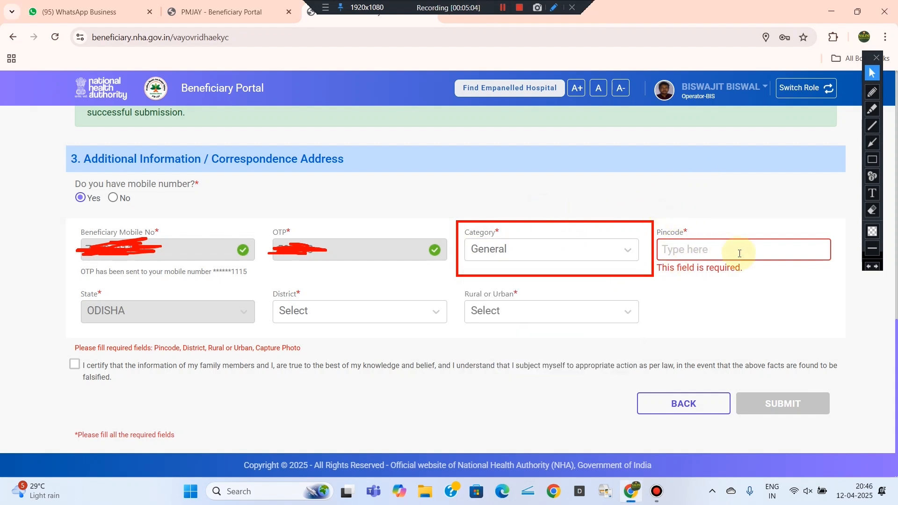
Outline the Pincode field in red and enter the beneficiary's pincode.
left_click(871, 159)
left_click_drag(651, 223, 836, 277)
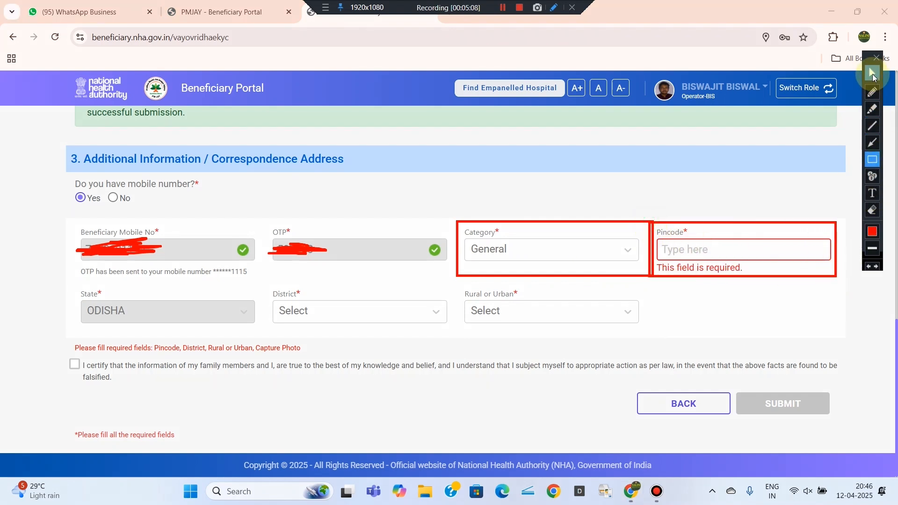
left_click(872, 74)
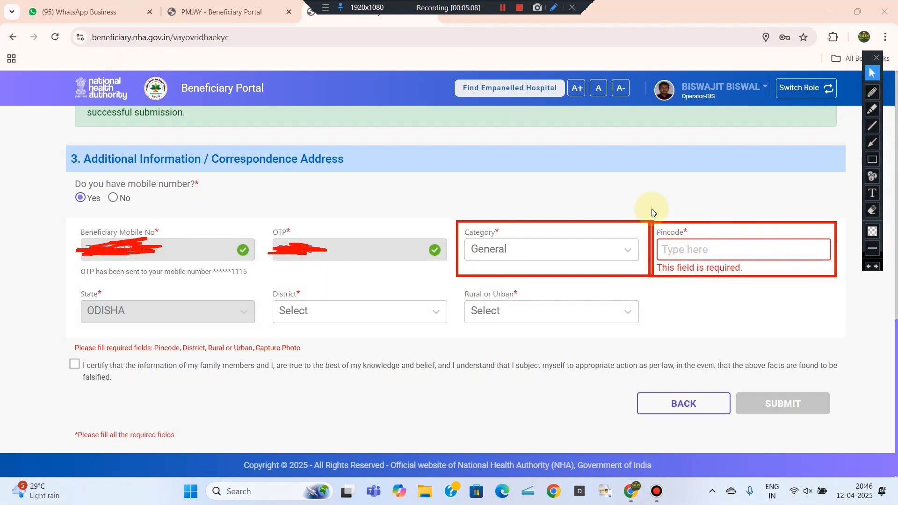
left_click(503, 8)
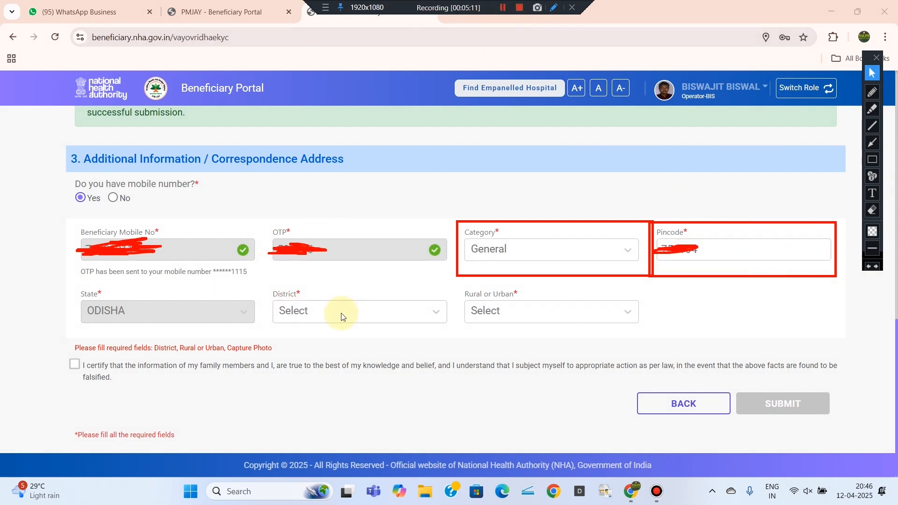
Draw red boxes around the District and Rural or Urban fields.
left_click(872, 159)
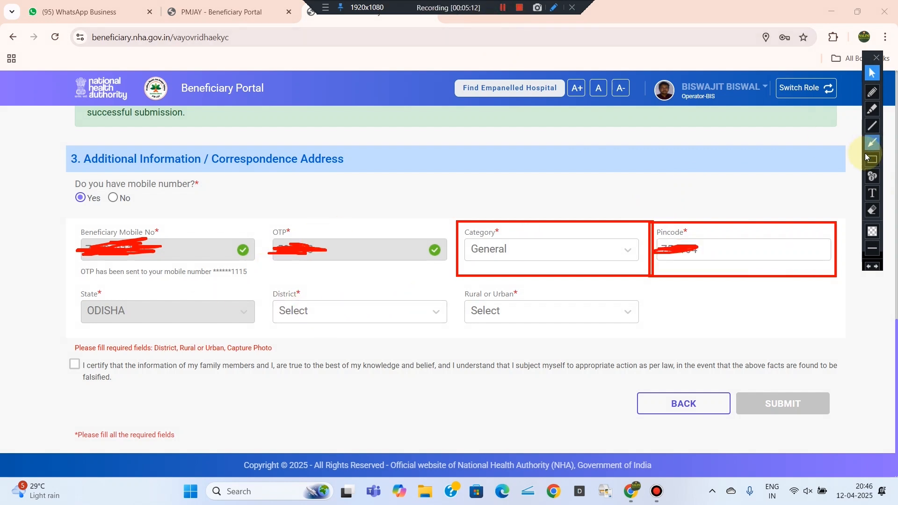
left_click_drag(260, 287, 450, 329)
left_click_drag(455, 287, 651, 332)
left_click(873, 93)
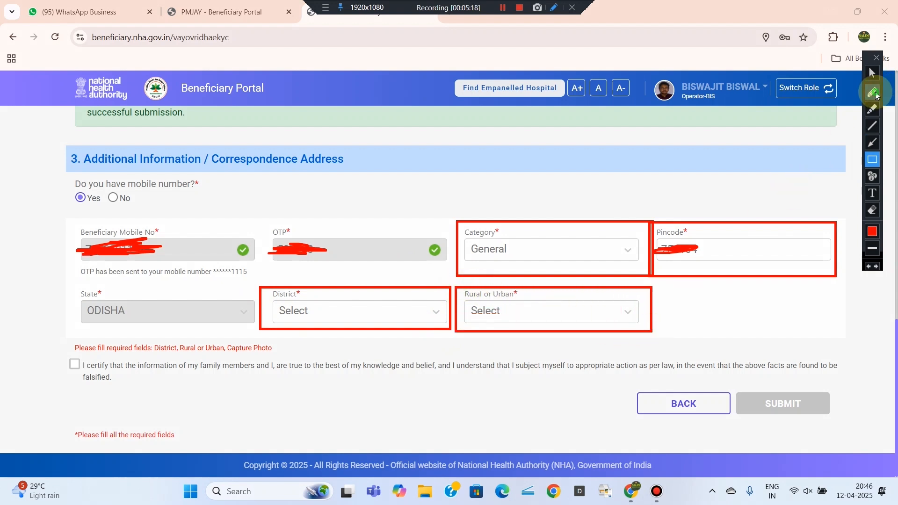
Handwrite the red notes "R" and "UR" with branch and arrow strokes beside the Rural or Urban field.
mouse_move(688, 306)
left_mouse_down()
mouse_move(692, 321)
mouse_move(693, 309)
mouse_move(743, 325)
mouse_move(749, 301)
left_mouse_up()
mouse_move(672, 351)
left_mouse_down()
mouse_move(695, 329)
mouse_move(691, 344)
left_mouse_up()
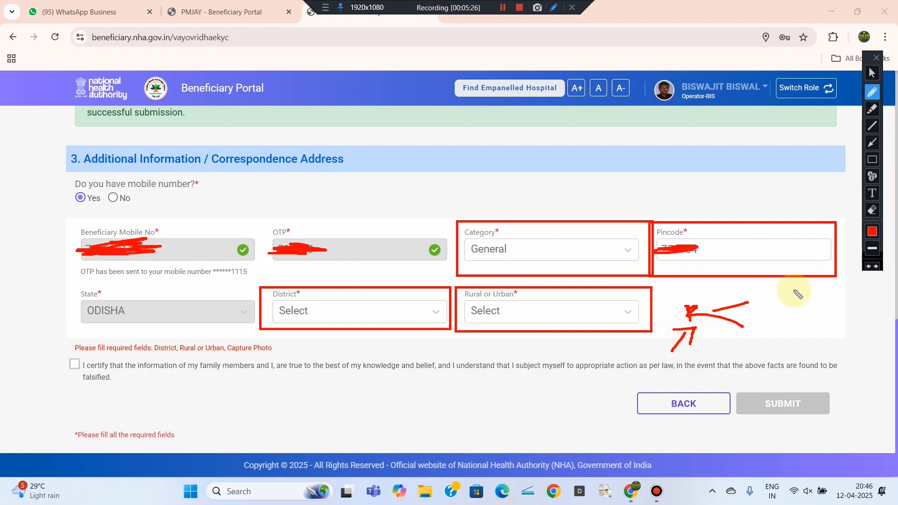
mouse_move(764, 296)
left_mouse_down()
mouse_move(784, 292)
mouse_move(793, 307)
mouse_move(804, 287)
mouse_move(798, 299)
mouse_move(818, 309)
left_mouse_up()
left_click_drag(776, 341, 786, 308)
left_click(872, 73)
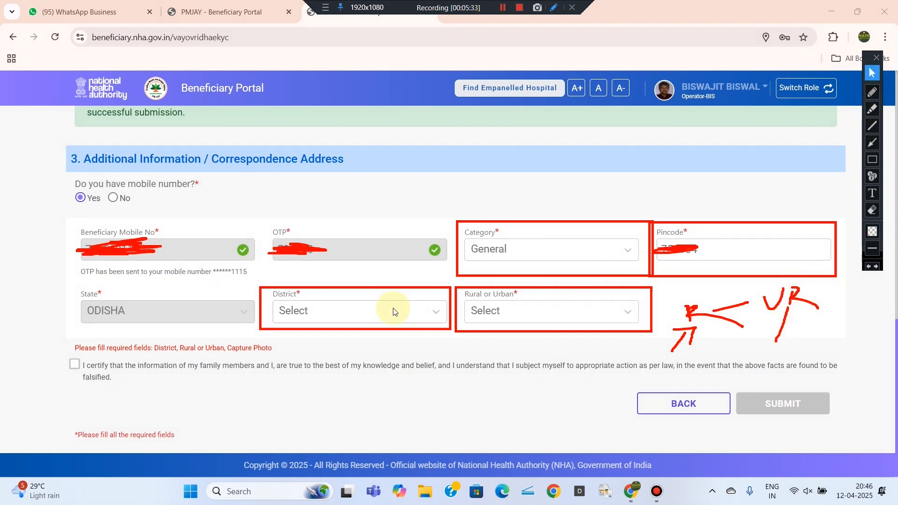
Draw red boxes around the certification checkbox and the SUBMIT button below the address details.
left_click(872, 159)
left_click_drag(66, 354, 89, 375)
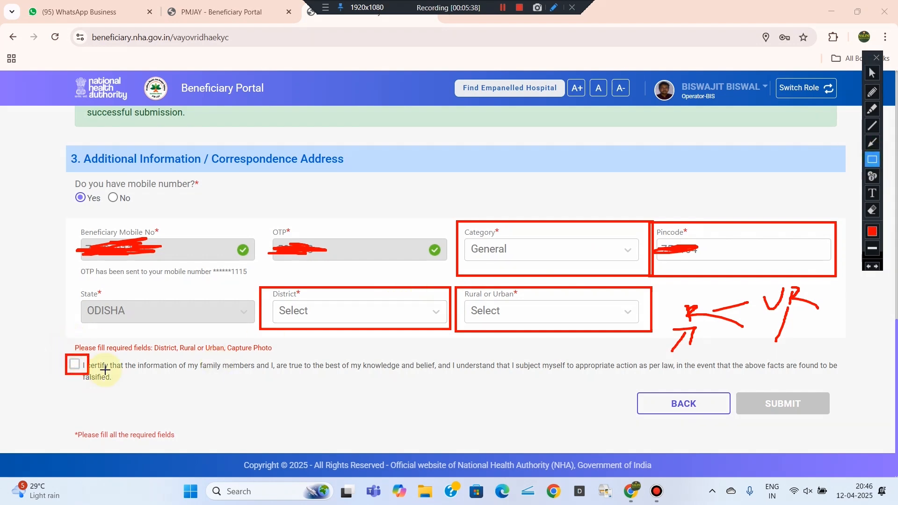
left_click_drag(729, 385, 837, 425)
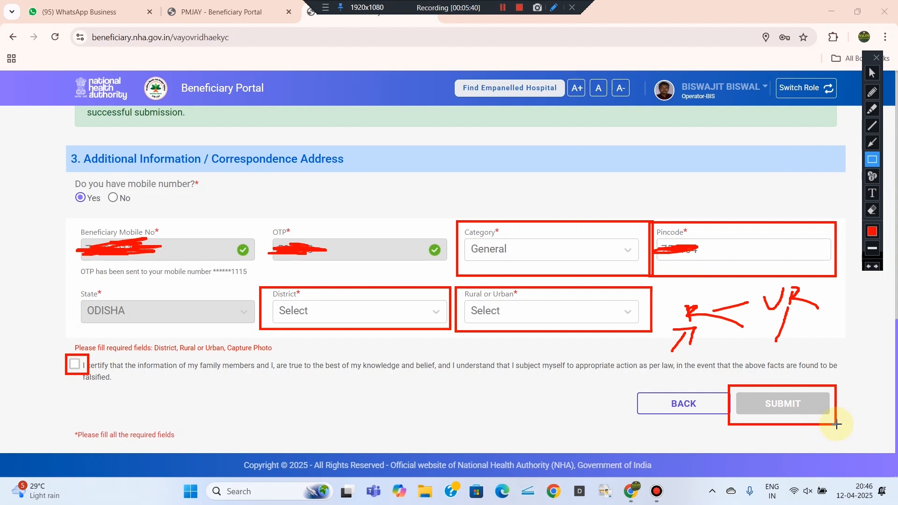
left_click(873, 78)
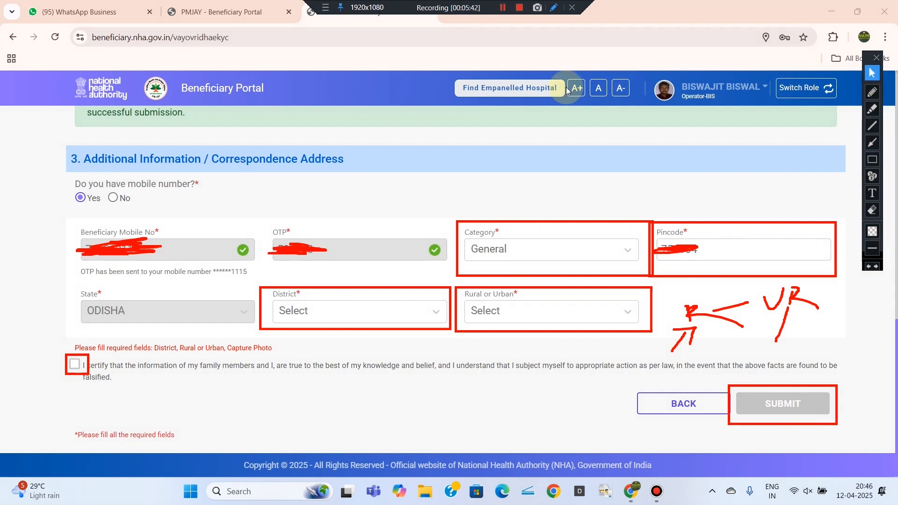
left_click(504, 8)
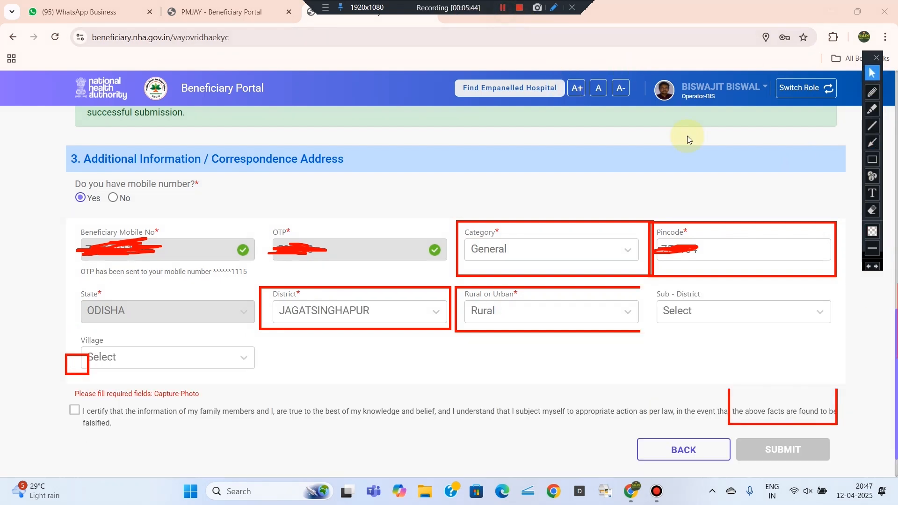
Outline the Sub-District field and the Village field in red.
left_click(873, 161)
left_click_drag(658, 287, 838, 334)
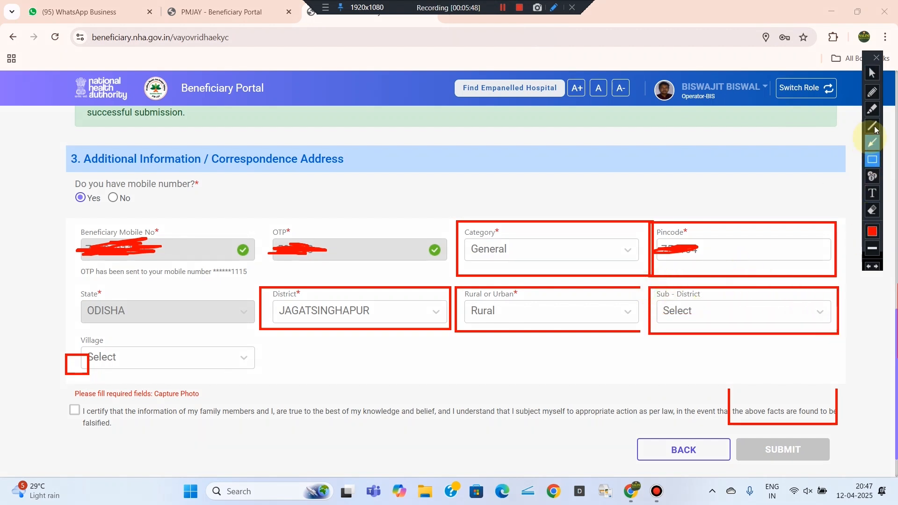
left_click(872, 73)
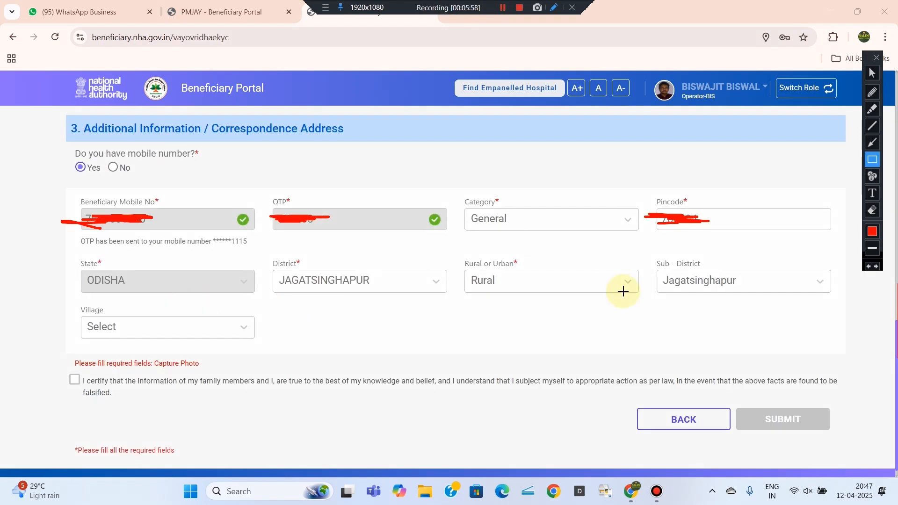
left_click_drag(68, 306, 299, 345)
left_click(872, 72)
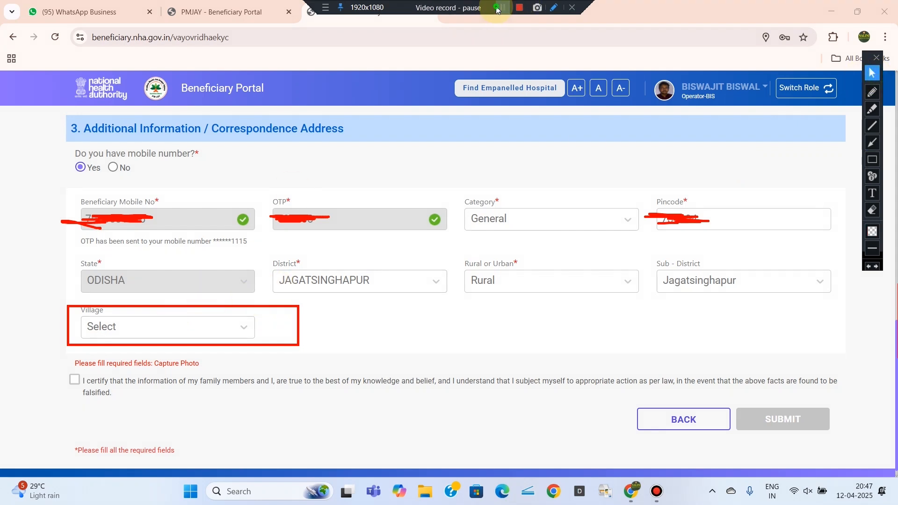
left_click(492, 10)
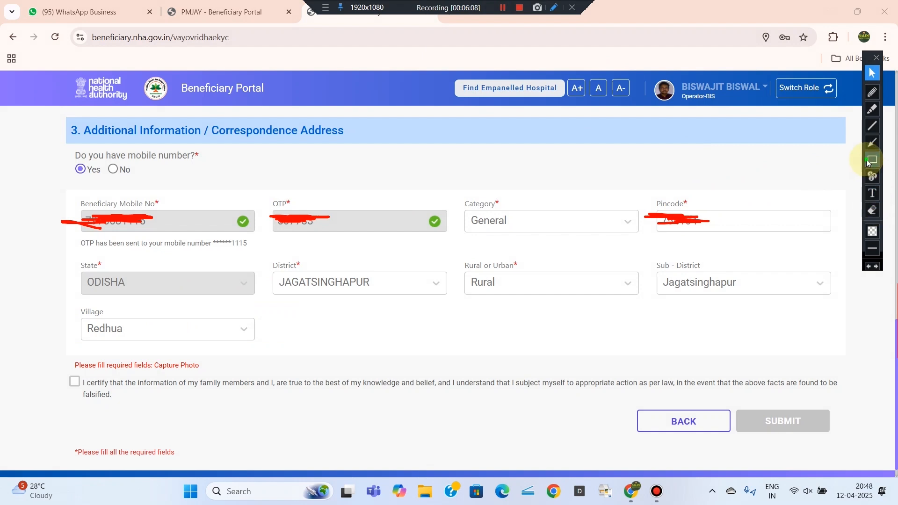
Mark the declaration checkbox and SUBMIT with red rectangles on the form with the village filled in.
left_click(869, 161)
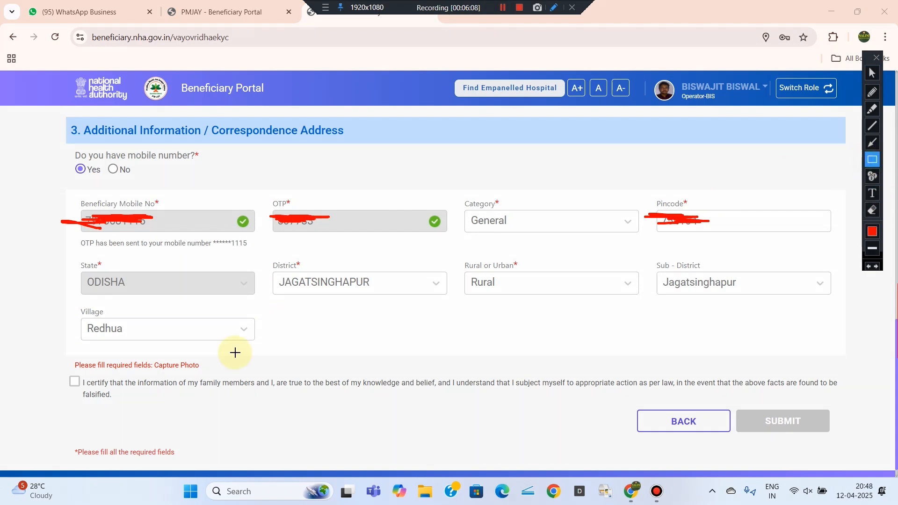
left_click_drag(64, 371, 82, 395)
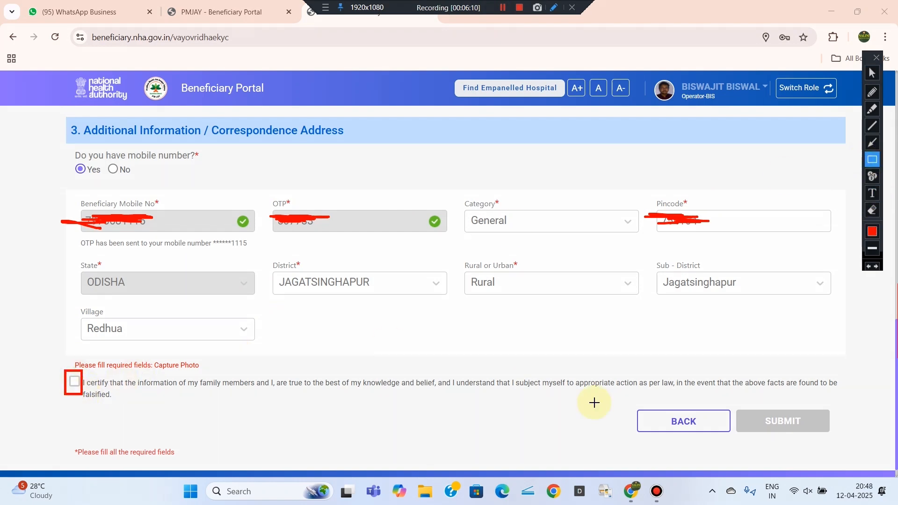
left_click_drag(733, 403, 824, 447)
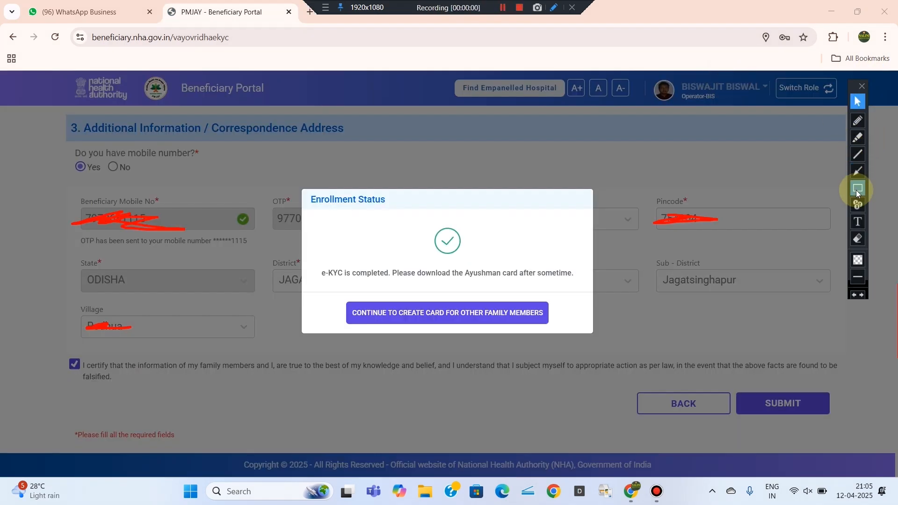
Outline the e-KYC completion message and the option to create cards for other family members in red in the Enrollment Status dialog.
left_click(857, 191)
mouse_move(316, 263)
left_mouse_down()
mouse_move(341, 265)
mouse_move(369, 284)
mouse_move(582, 284)
left_mouse_up()
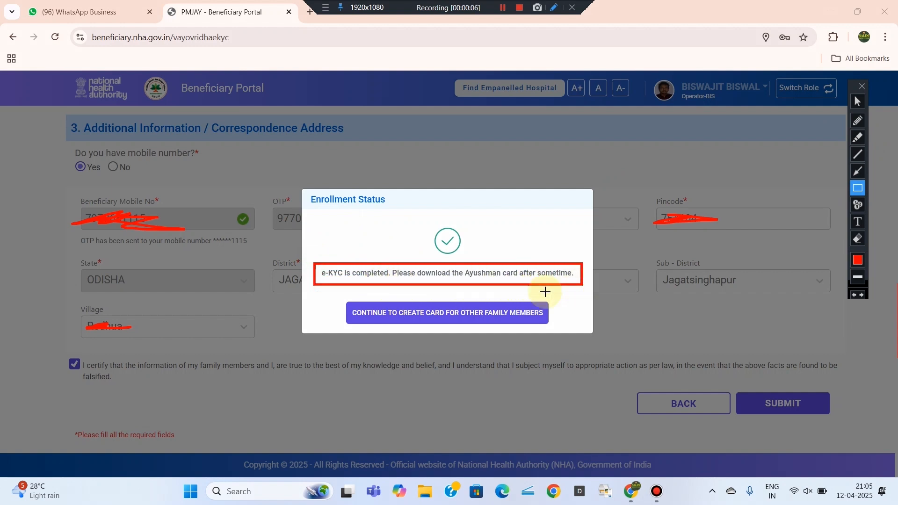
mouse_move(338, 299)
left_mouse_down()
mouse_move(470, 326)
mouse_move(562, 329)
left_mouse_up()
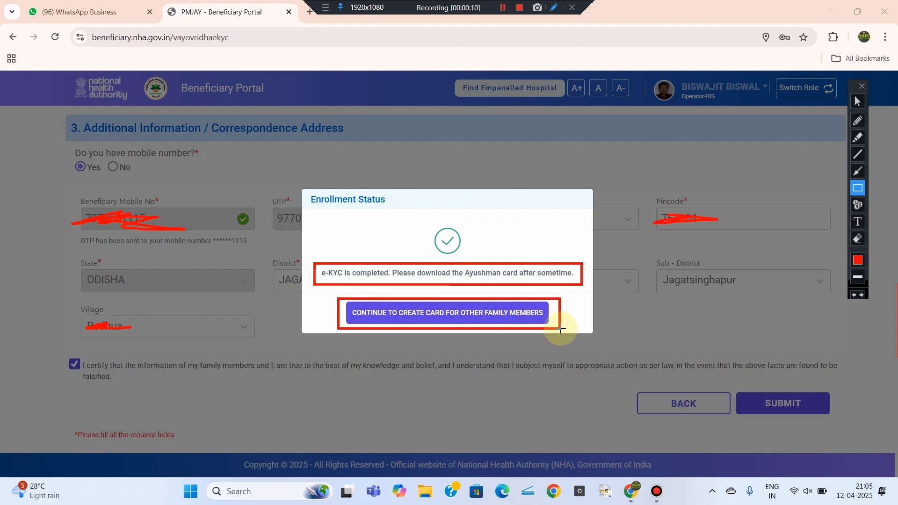
left_click(856, 102)
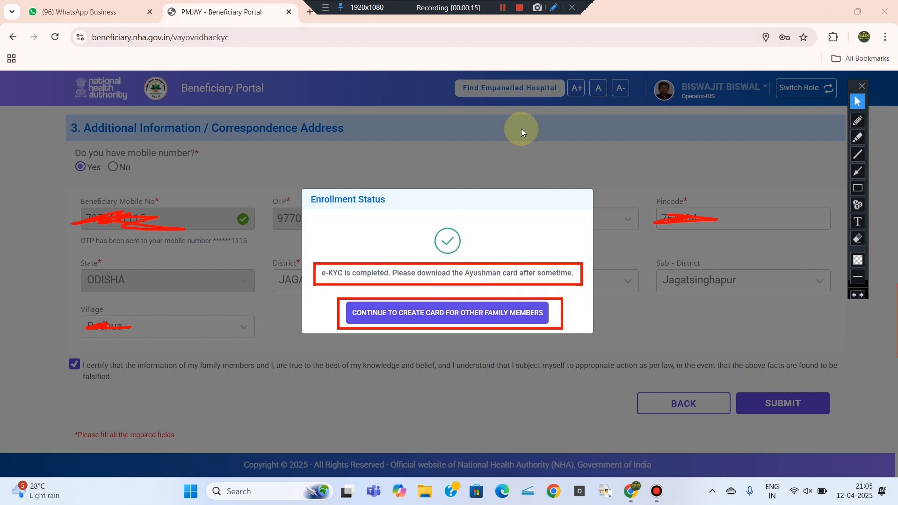
left_click(503, 8)
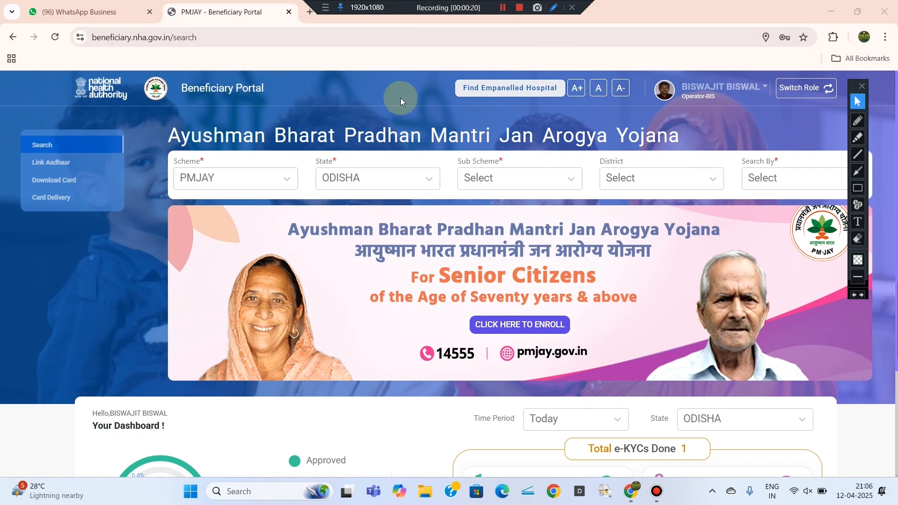
Draw red boxes around the Total e-KYCs Done figure and the Approved tile on the dashboard.
left_click_drag(893, 140, 893, 258)
left_click(858, 188)
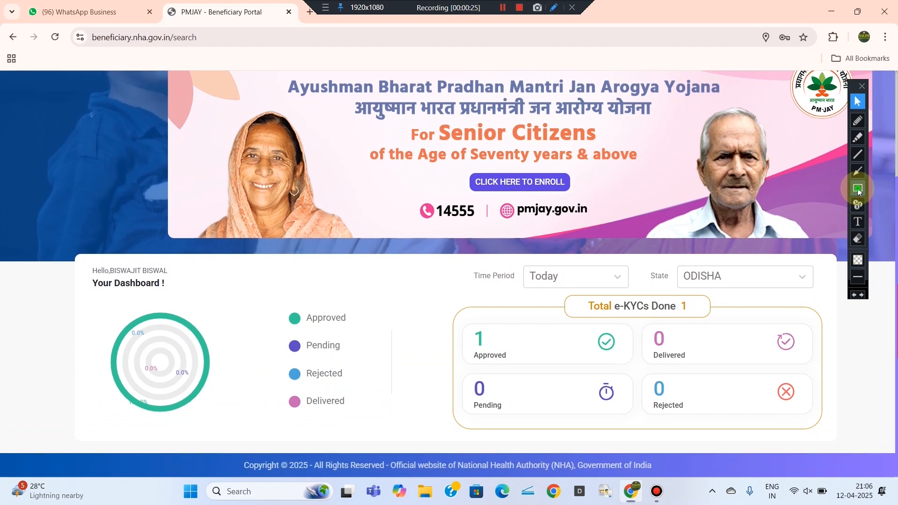
left_click_drag(563, 295, 706, 319)
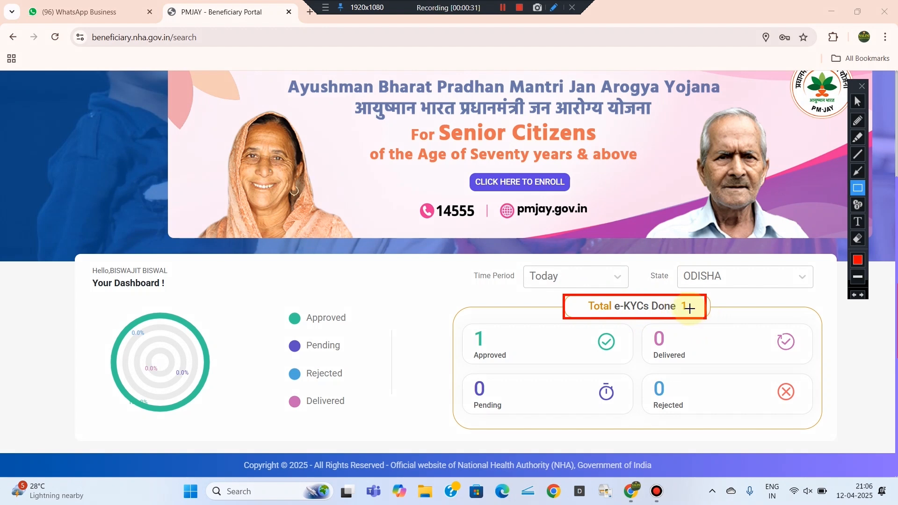
mouse_move(466, 325)
left_mouse_down()
mouse_move(573, 367)
mouse_move(635, 368)
left_mouse_up()
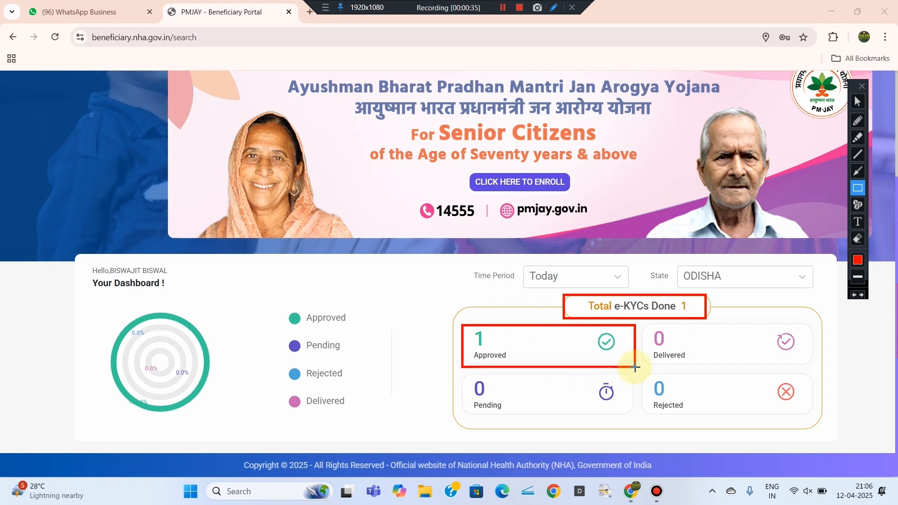
left_click(858, 102)
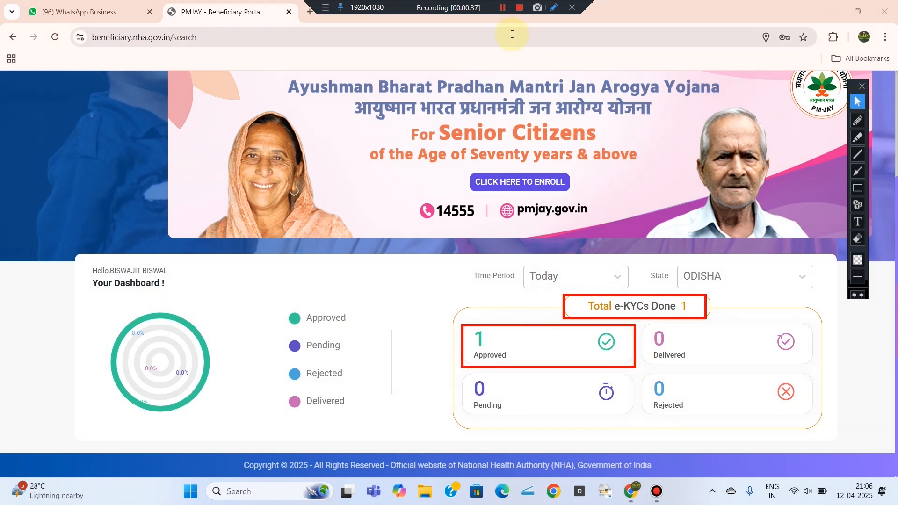
Erase the red boxes from the dashboard figures.
left_click(858, 238)
mouse_move(446, 258)
left_mouse_down()
mouse_move(683, 352)
mouse_move(813, 419)
left_mouse_up()
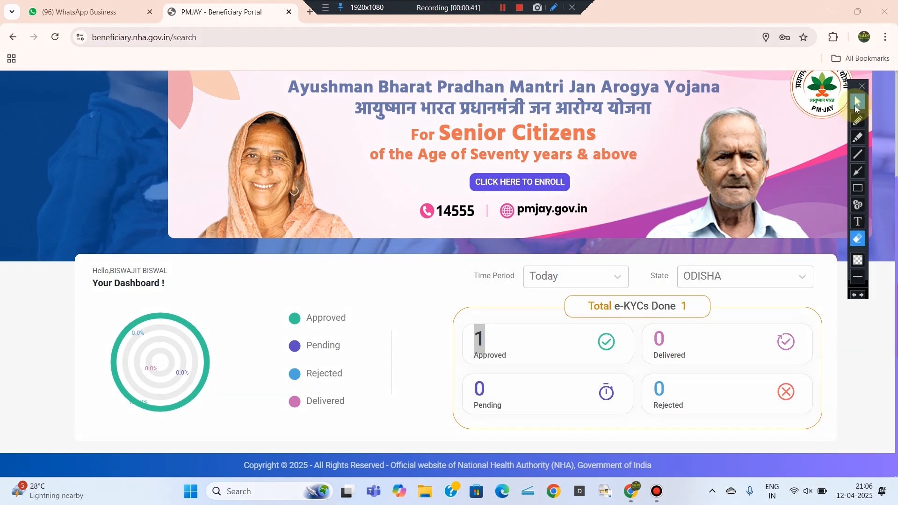
left_click(858, 102)
Open the Download Card page and outline its Scheme and State fields in red.
scroll(514, 187, "up", 3)
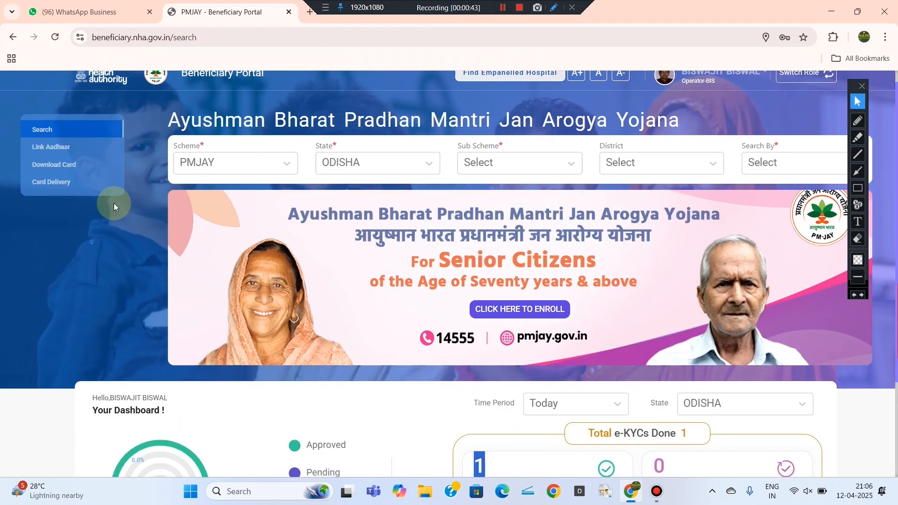
left_click(70, 169)
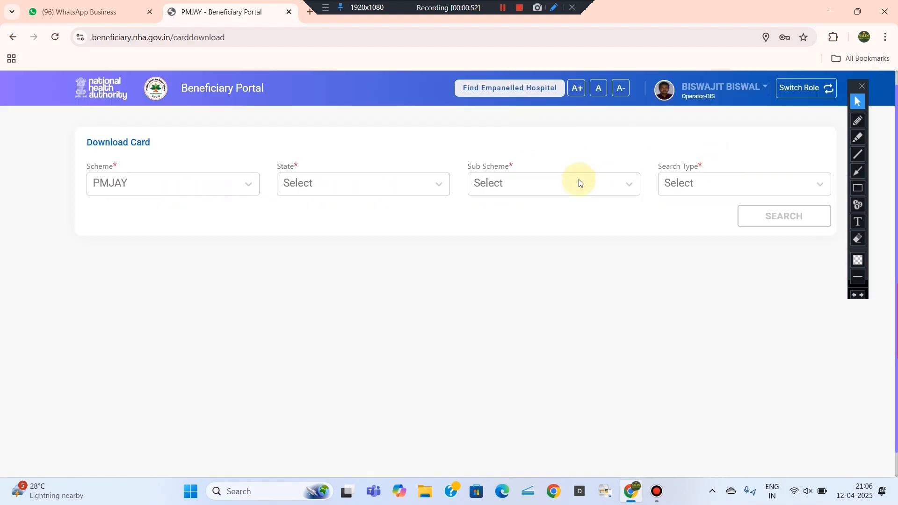
left_click(862, 193)
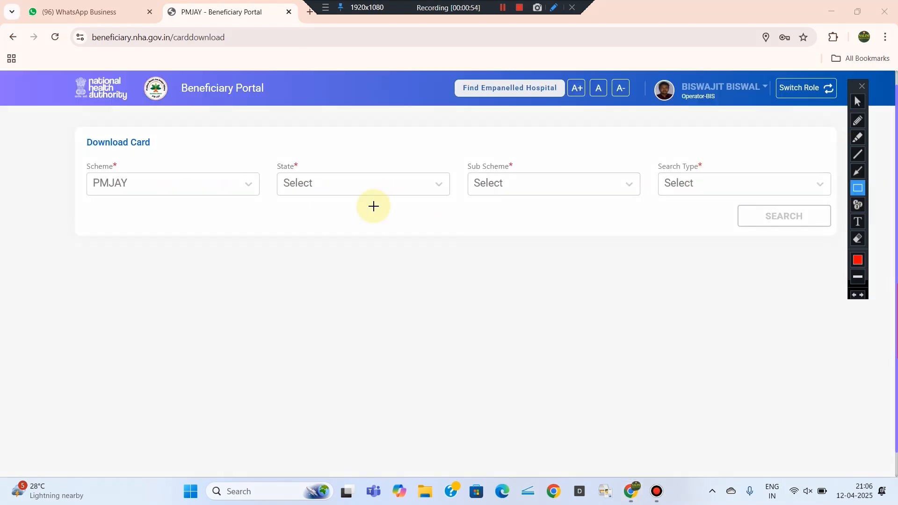
left_click_drag(76, 161, 265, 206)
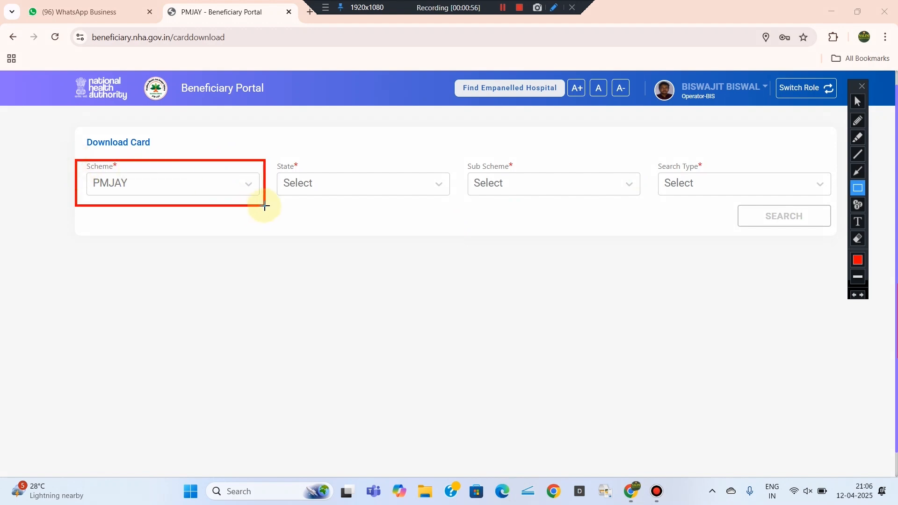
mouse_move(266, 156)
left_mouse_down()
mouse_move(423, 214)
mouse_move(455, 213)
left_mouse_up()
left_click(868, 98)
Set the State to ODISHA and the Search Type to Aadhaar Number for the card download.
left_click(344, 191)
type("odis")
left_click(307, 216)
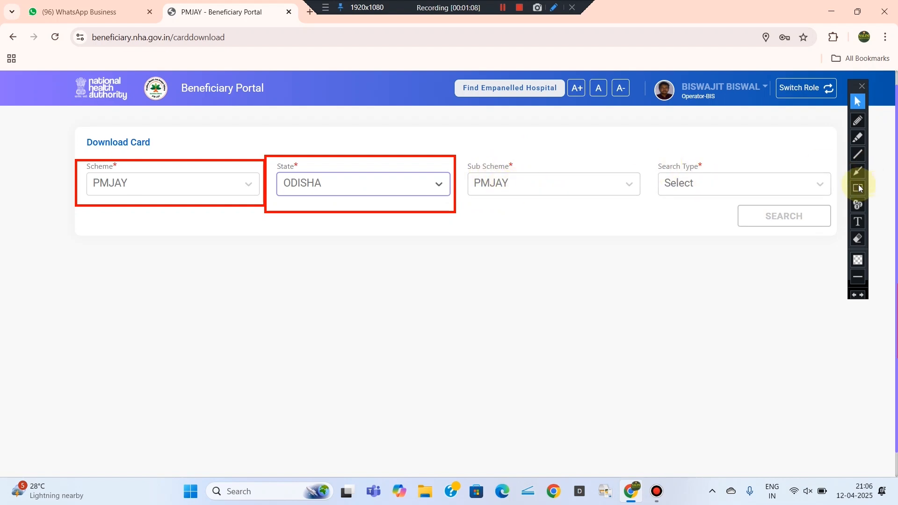
left_click(740, 184)
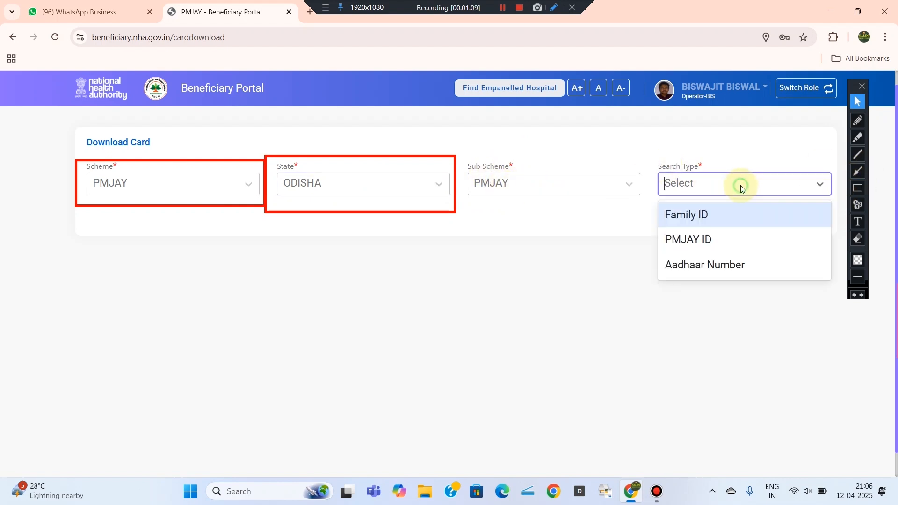
left_click(696, 266)
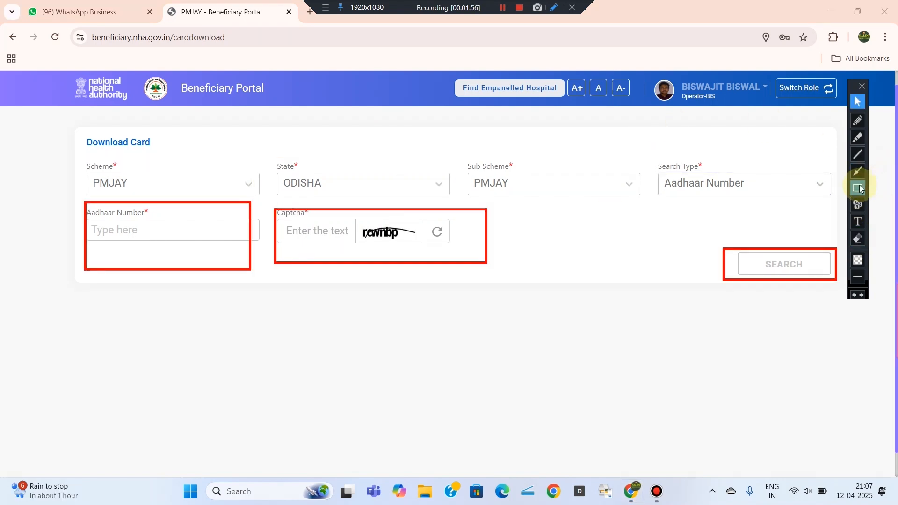
Draw another set of red boxes around the Aadhaar Number field, the Captcha field and the SEARCH button.
left_click(860, 189)
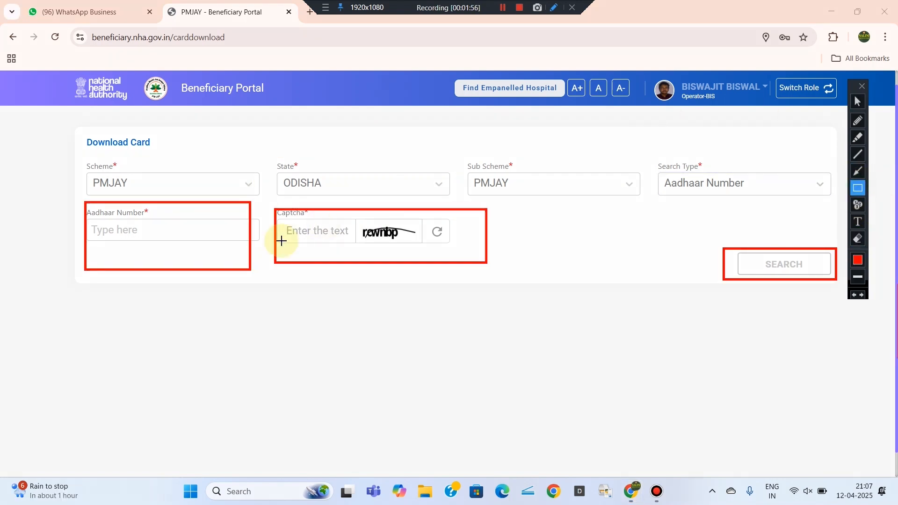
left_click_drag(60, 194, 258, 278)
left_click_drag(269, 202, 478, 270)
left_click_drag(709, 245, 847, 293)
left_click(856, 105)
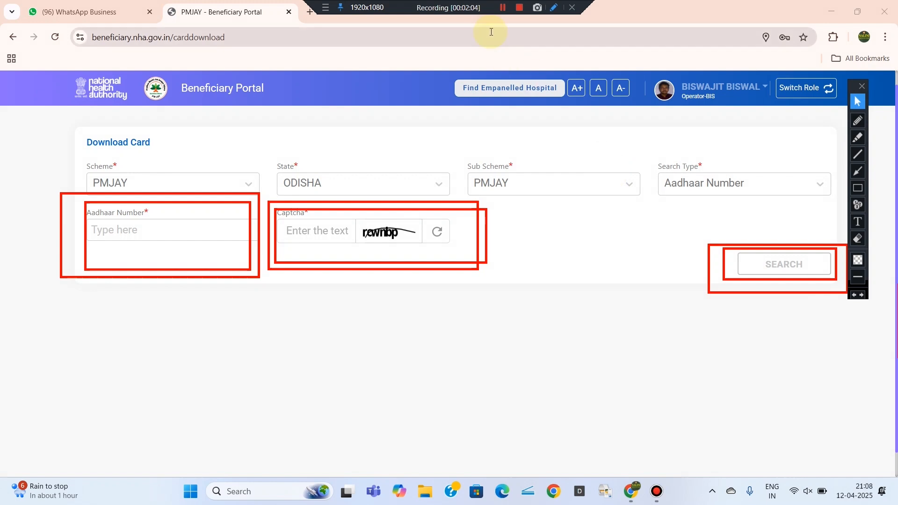
left_click(499, 7)
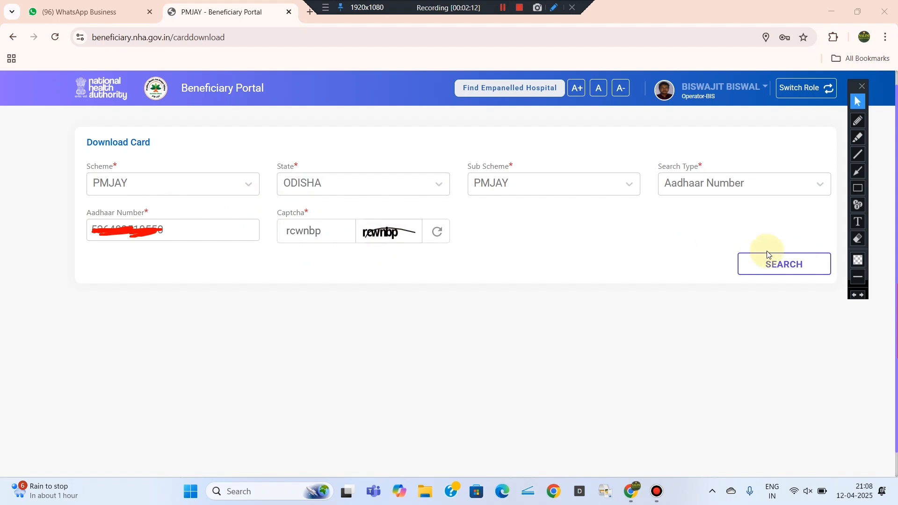
Search for the beneficiary's card with the filled-in Aadhaar number and captcha.
left_click(774, 265)
left_click(502, 7)
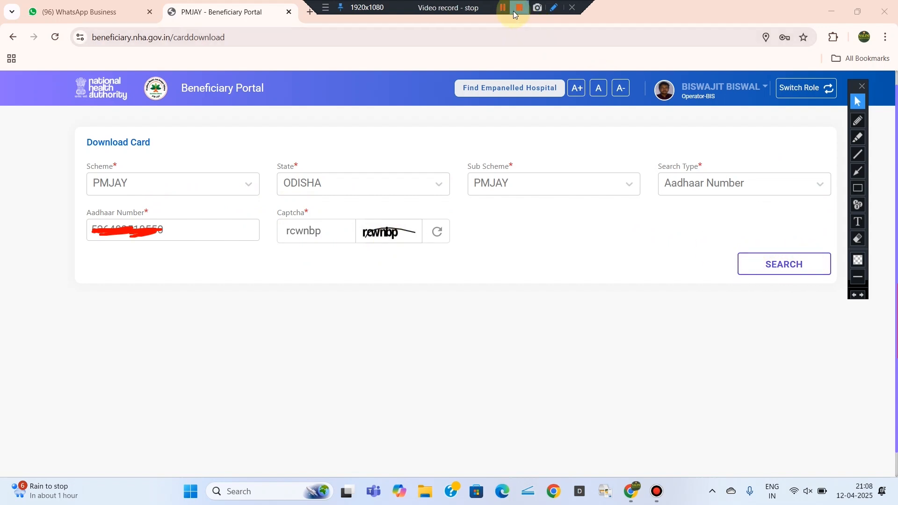
left_click(504, 9)
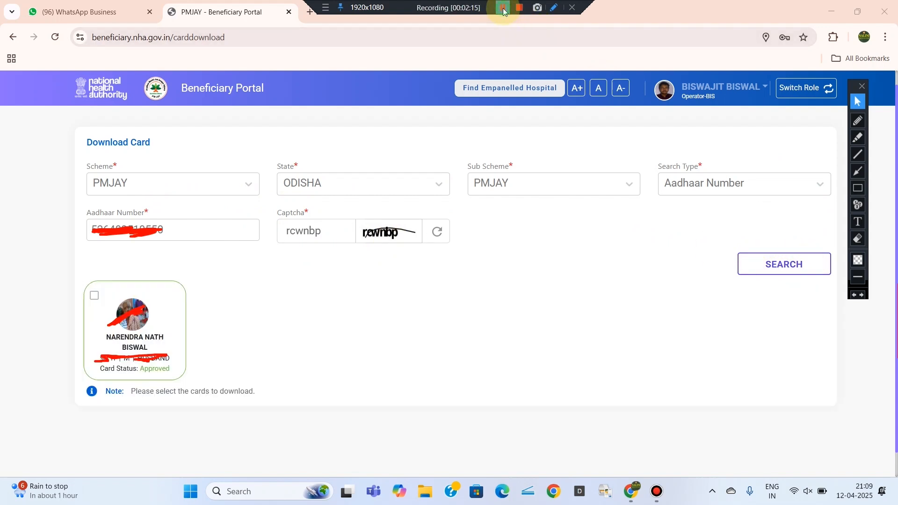
Outline the found beneficiary card, its Card Status line and its selection checkbox in red.
left_click(856, 190)
mouse_move(64, 269)
left_mouse_down()
mouse_move(265, 390)
mouse_move(260, 405)
left_mouse_up()
left_click_drag(128, 369, 189, 375)
left_click_drag(85, 286, 111, 310)
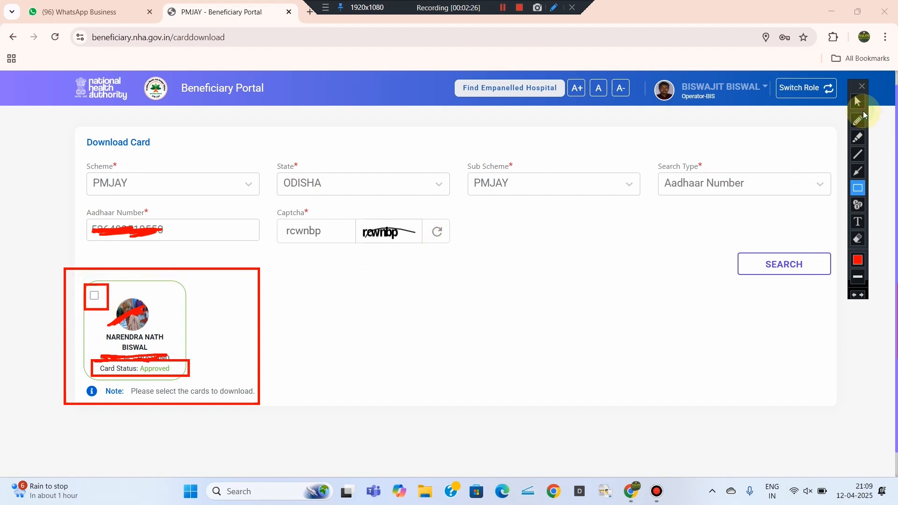
Select the found beneficiary card for download and outline its expanded details, ID block and Card Status in red.
left_click(858, 102)
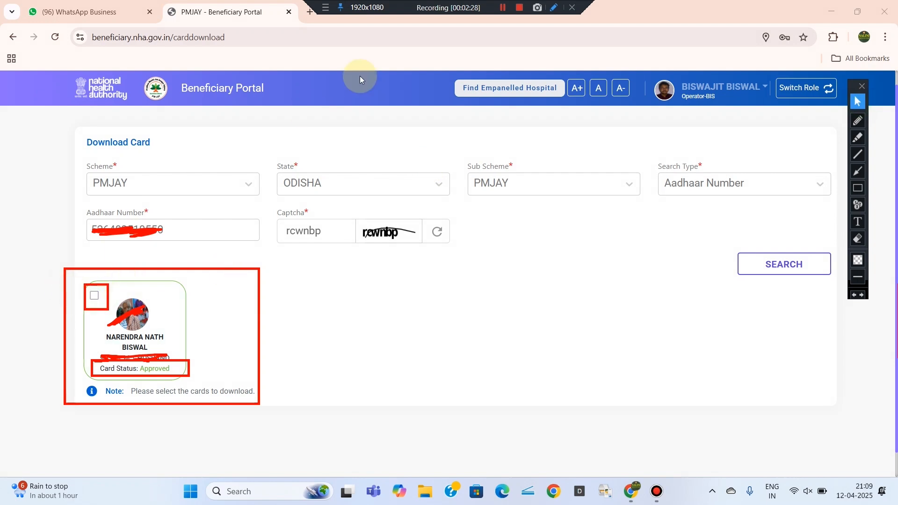
left_click(94, 295)
left_click(858, 188)
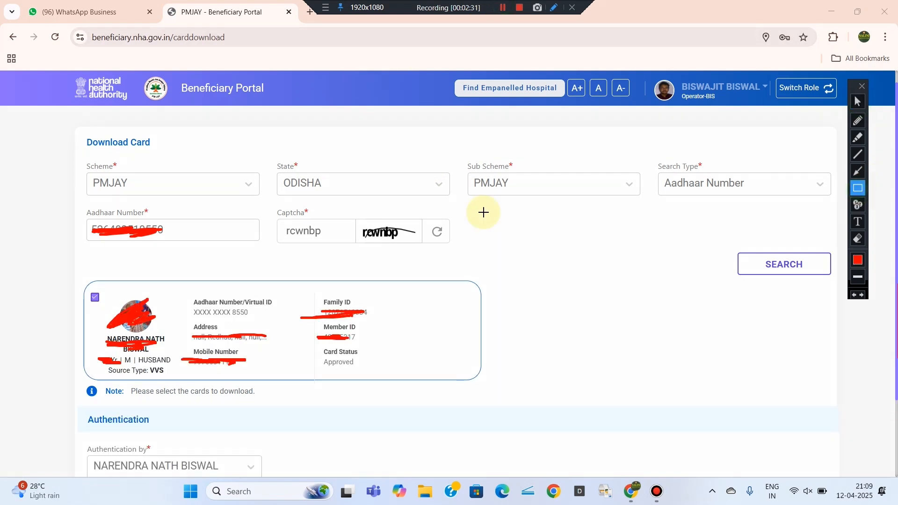
mouse_move(46, 275)
left_mouse_down()
mouse_move(425, 415)
mouse_move(516, 405)
left_mouse_up()
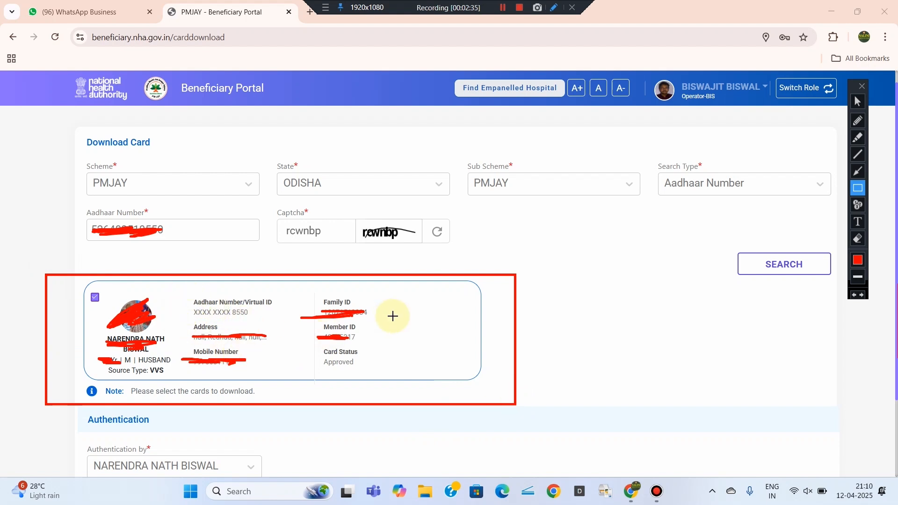
left_click_drag(300, 296, 402, 371)
left_click_drag(315, 347, 378, 370)
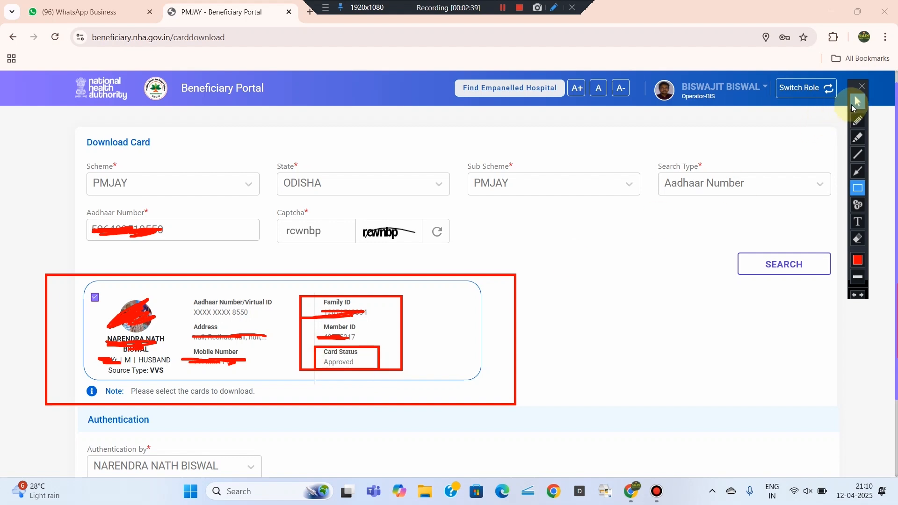
Draw fresh red boxes around the selected card and its Card Status above the Authentication section.
left_click(857, 101)
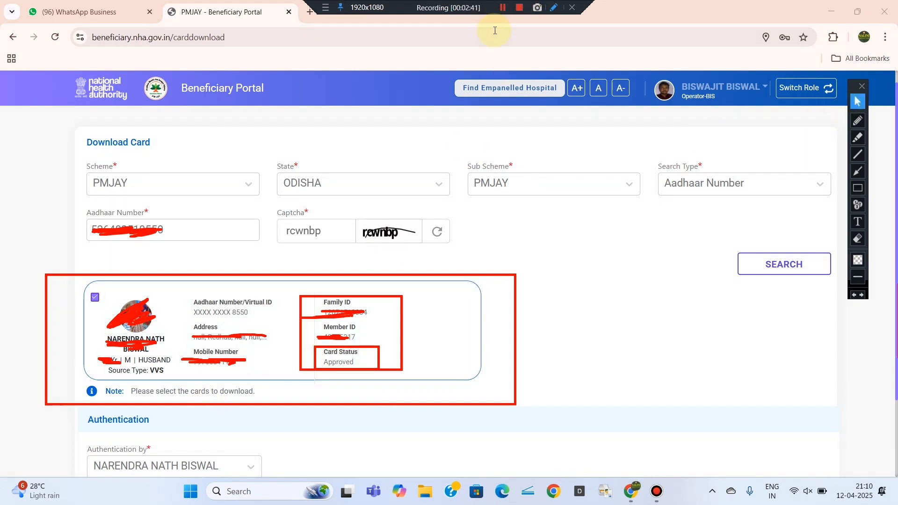
scroll(802, 140, "down", 3)
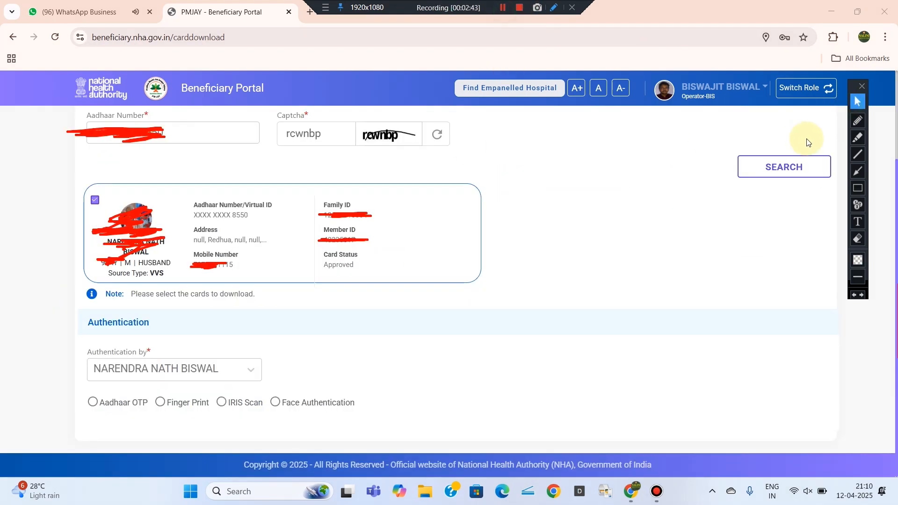
left_click(862, 192)
mouse_move(50, 169)
left_mouse_down()
mouse_move(483, 301)
mouse_move(508, 300)
left_mouse_up()
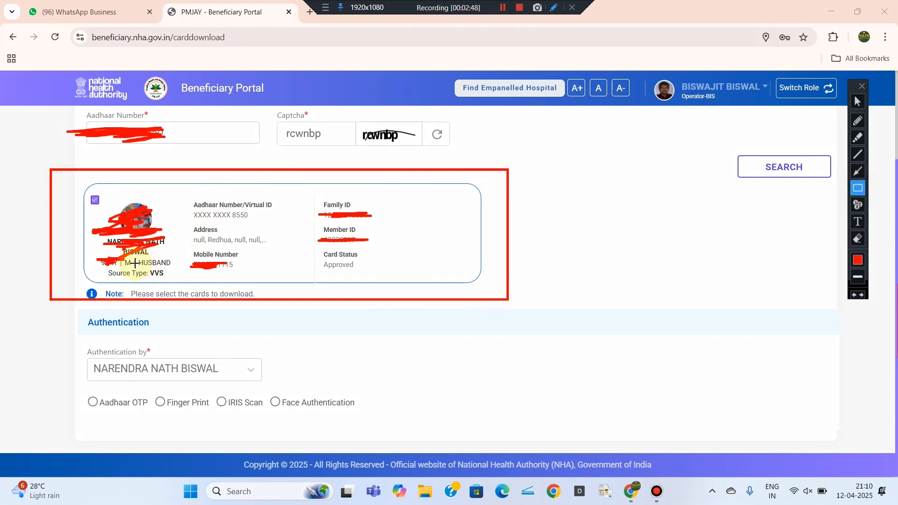
left_click_drag(310, 248, 383, 273)
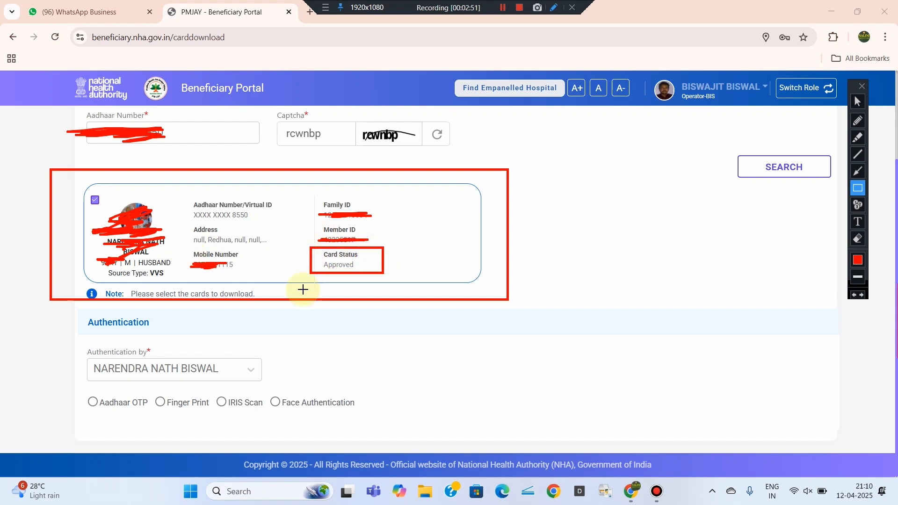
Outline the Authentication heading, the Authentication by field, the row of authentication methods and the Aadhaar OTP option in red.
left_click_drag(72, 312, 182, 338)
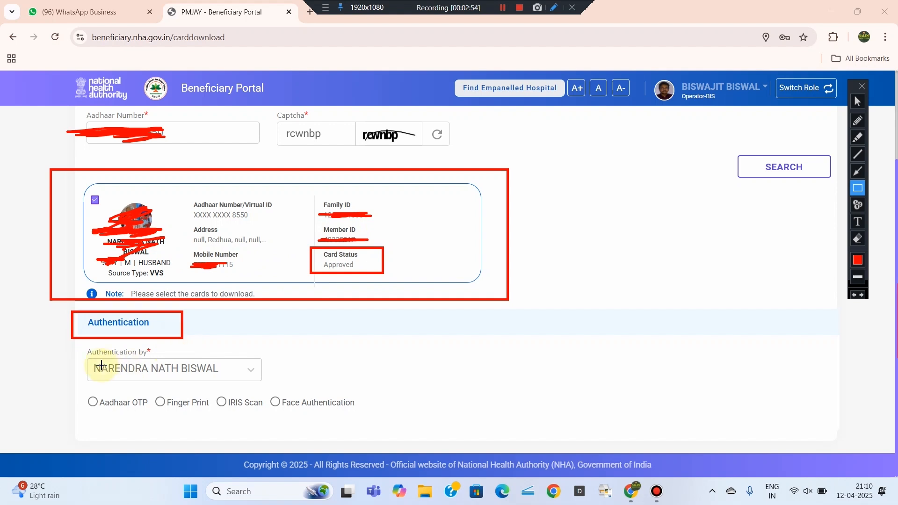
left_click_drag(77, 347, 283, 379)
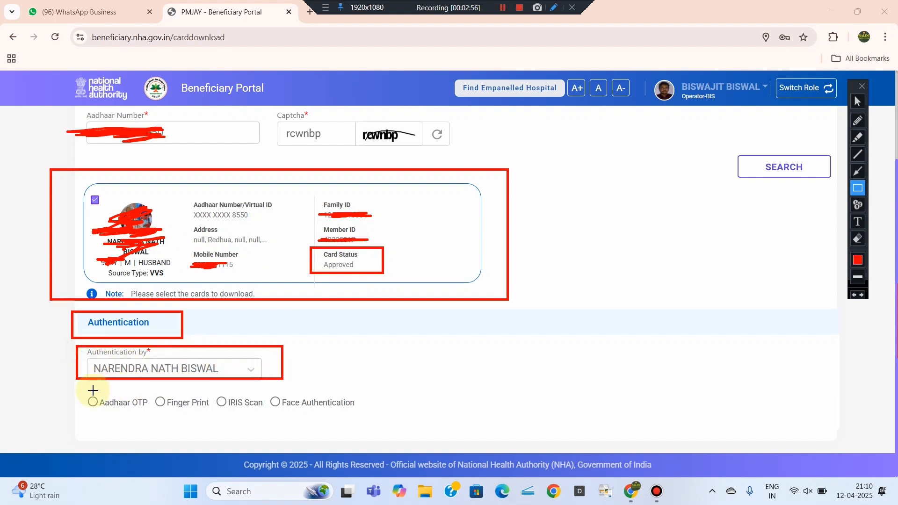
left_click_drag(79, 389, 369, 415)
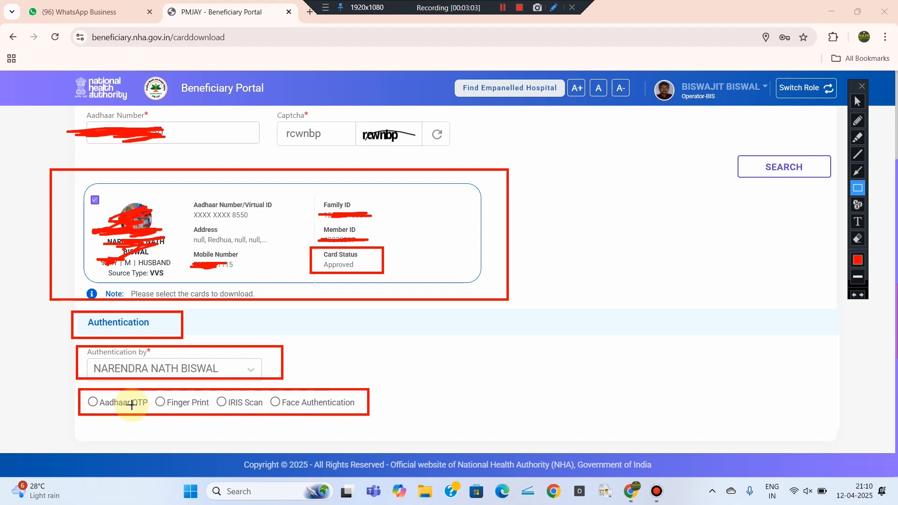
left_click_drag(81, 392, 151, 413)
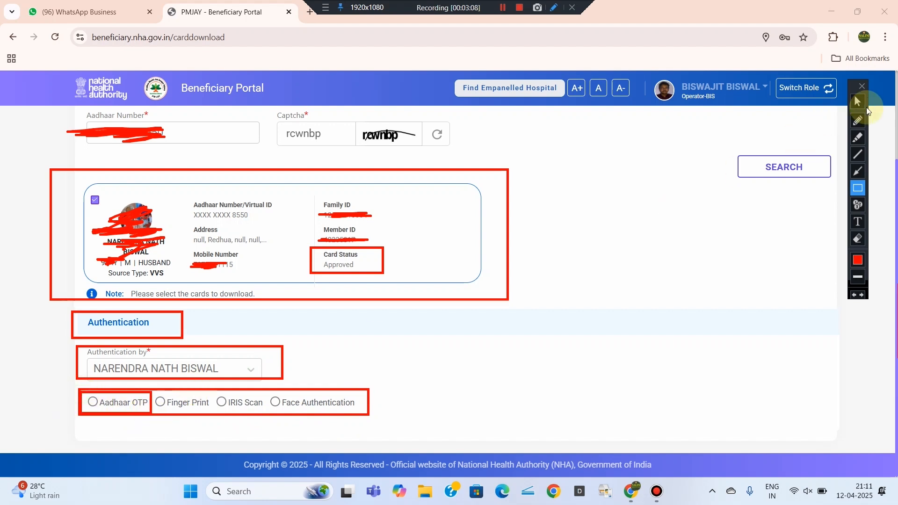
Choose Aadhaar OTP authentication and outline the ABHA consent checkbox and the ALLOW button in red.
left_click(860, 103)
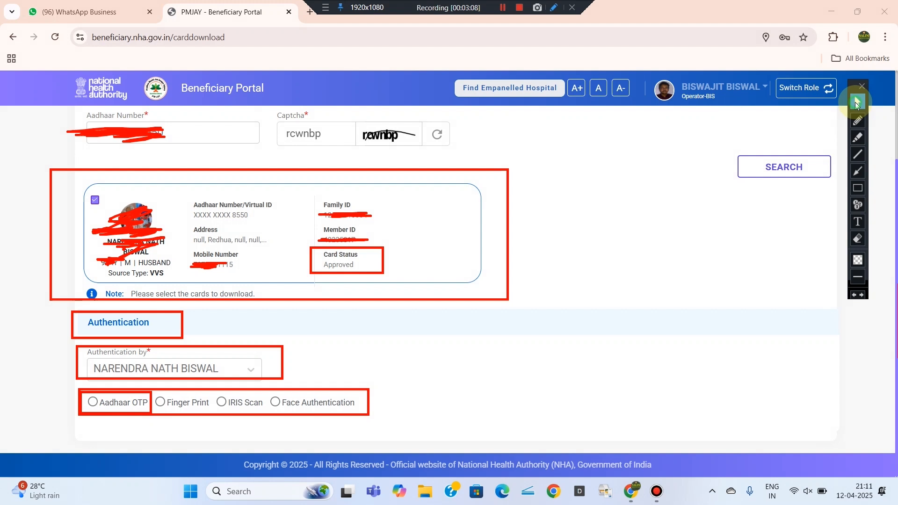
left_click(93, 404)
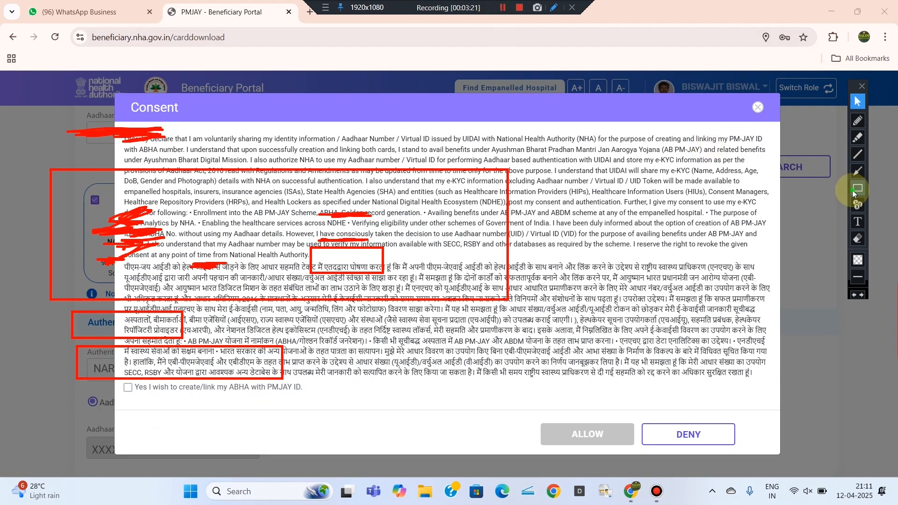
left_click(853, 189)
left_click_drag(116, 381, 299, 400)
left_click_drag(531, 419, 635, 452)
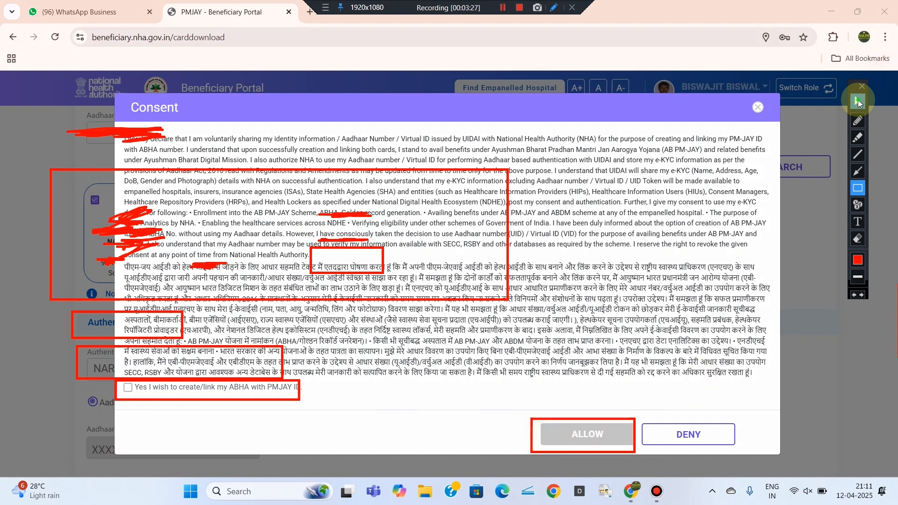
Agree to create/link the ABHA with the PMJAY ID and allow the consent.
left_click(858, 101)
left_click(128, 388)
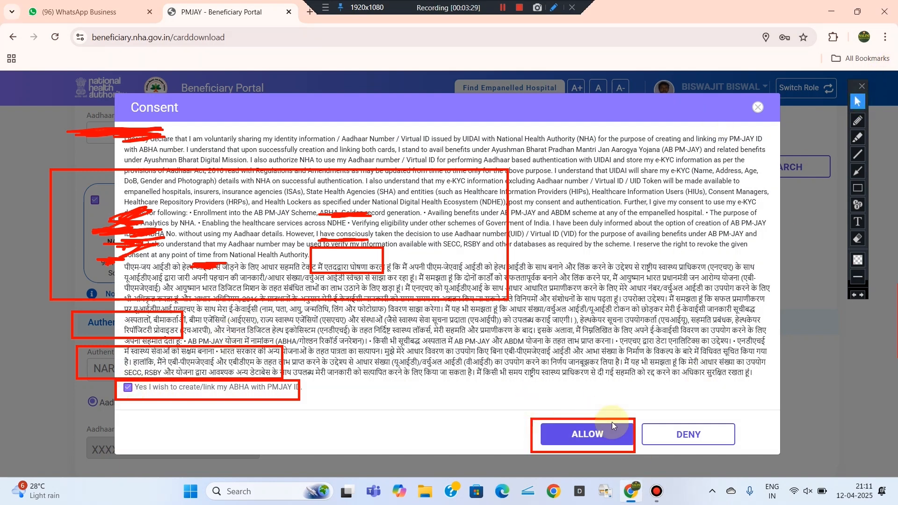
left_click(502, 8)
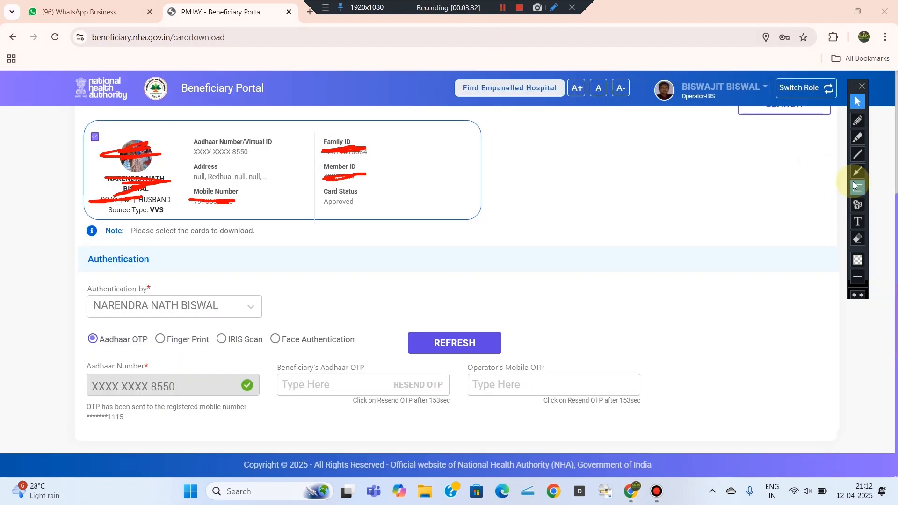
Draw red boxes around the Beneficiary's Aadhaar OTP and Operator's Mobile OTP fields.
left_click(858, 189)
left_click_drag(272, 360, 453, 417)
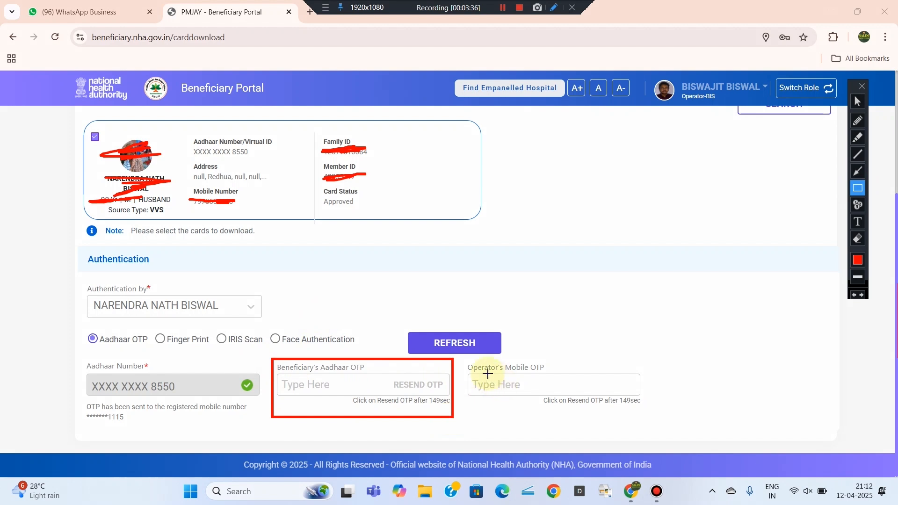
mouse_move(458, 360)
left_mouse_down()
mouse_move(667, 411)
mouse_move(671, 420)
left_mouse_up()
Enter the Beneficiary's Aadhaar OTP and the Operator's Mobile OTP to authenticate the card download.
left_click(858, 101)
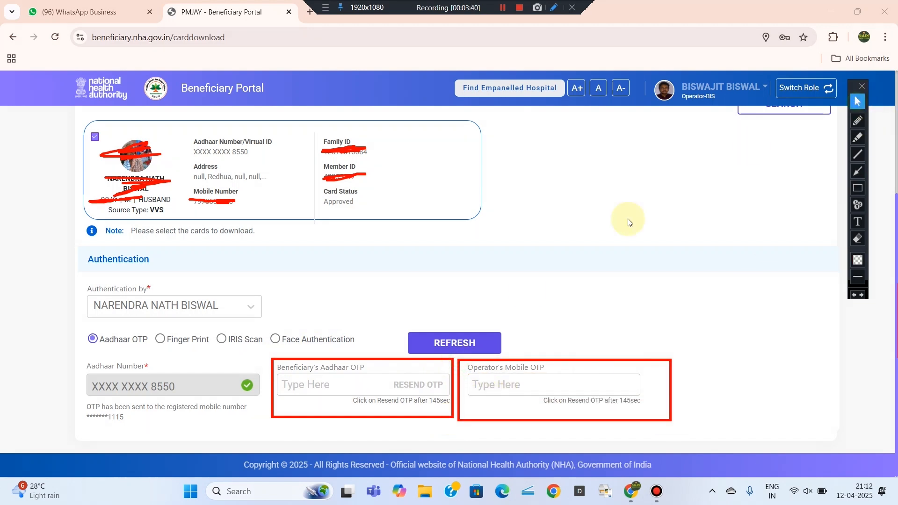
left_click(333, 384)
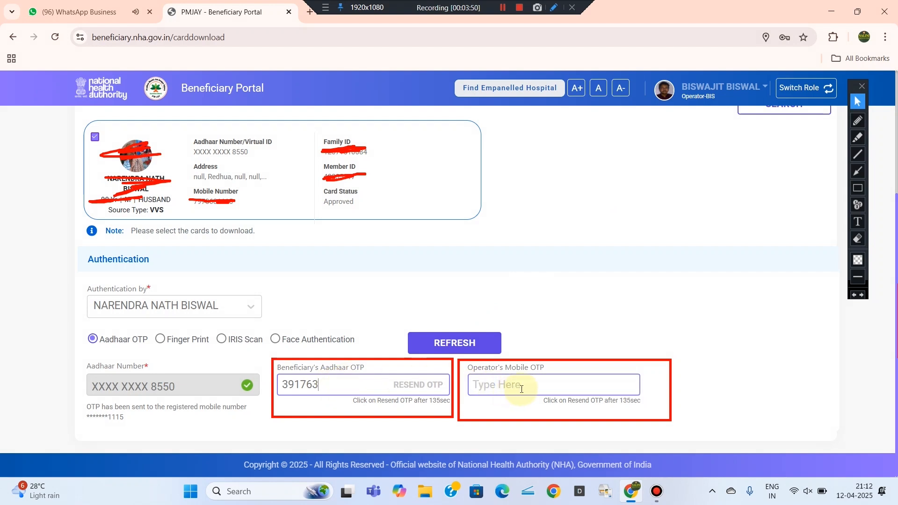
left_click(484, 388)
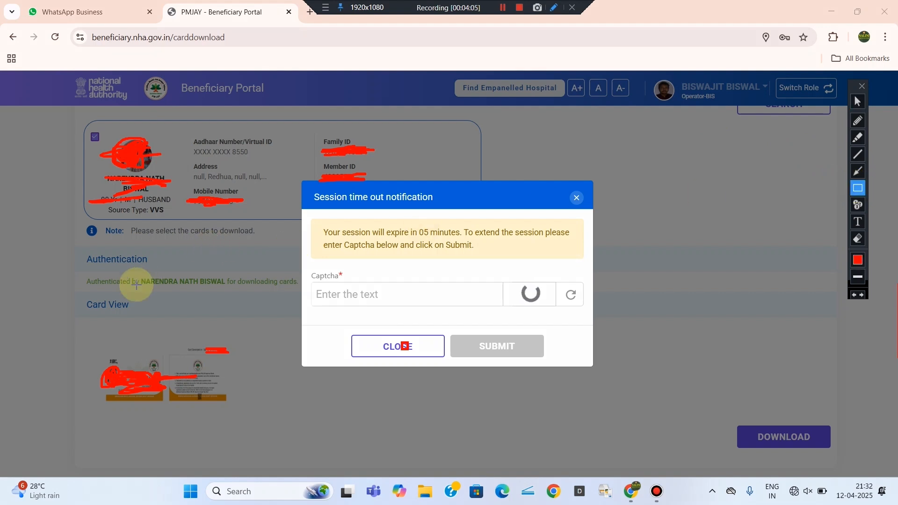
Outline the Card View preview and the DOWNLOAD button in red.
left_click_drag(63, 294, 267, 407)
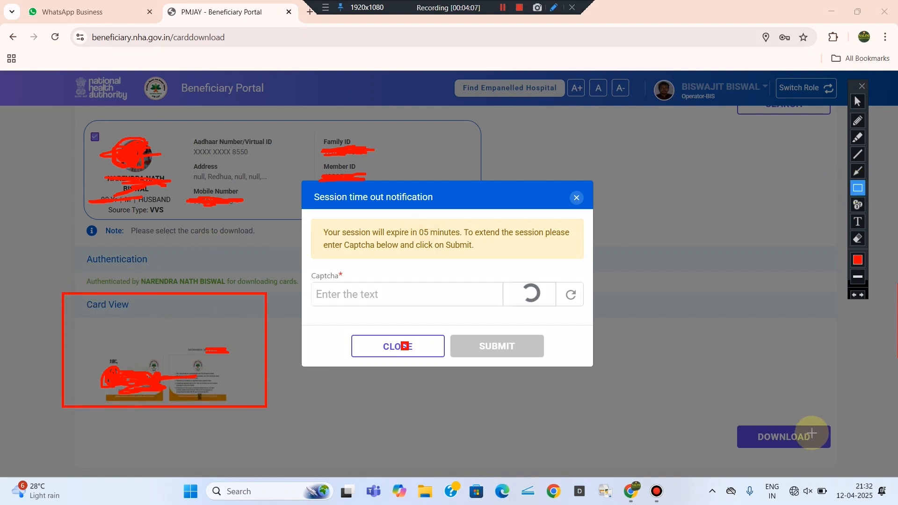
left_click_drag(722, 414, 763, 429)
left_click_drag(822, 453, 833, 458)
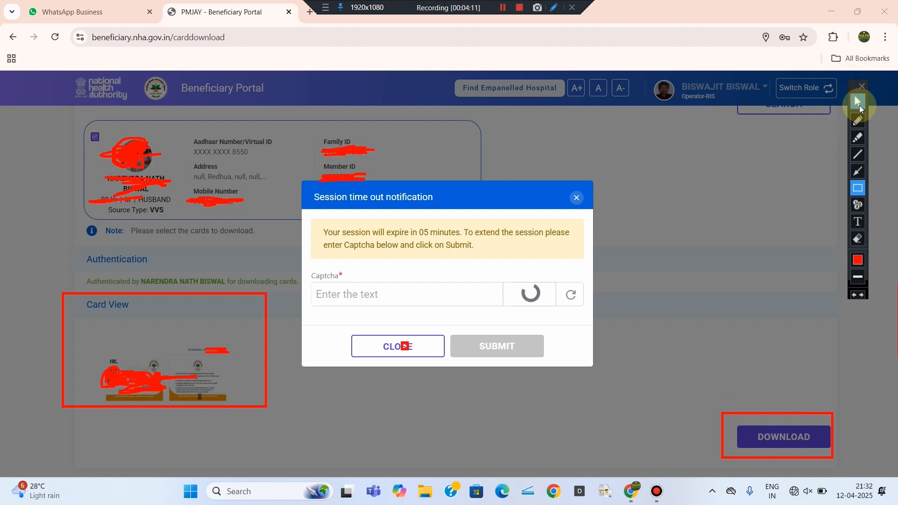